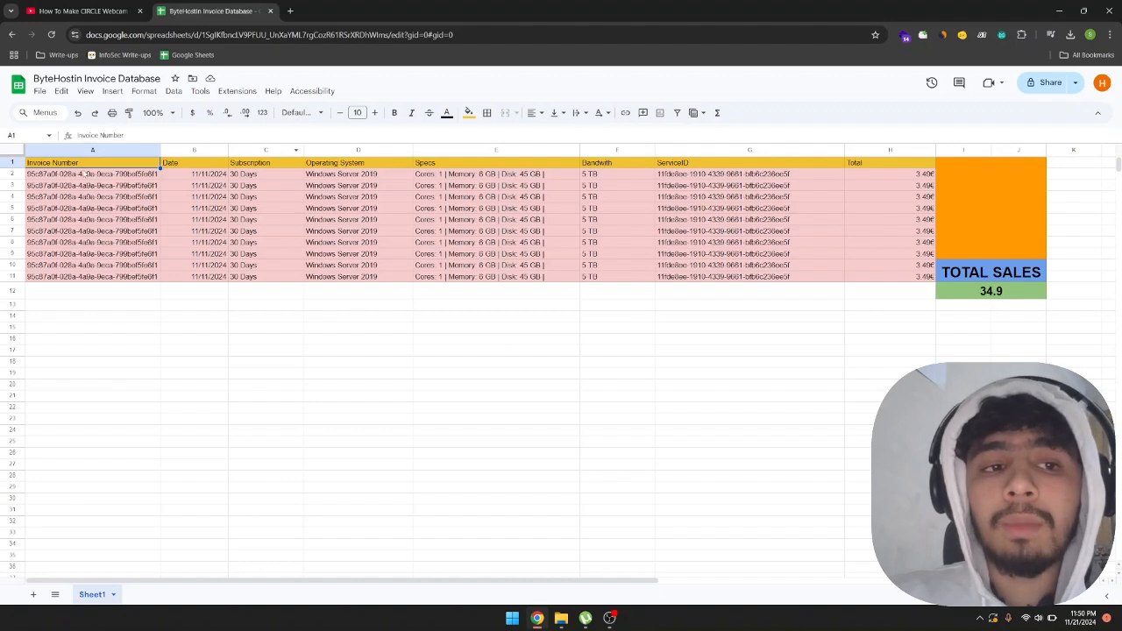
Examine the invoice rows, the Total column and the SUM formula in the TOTAL SALES cell.
left_click_drag(87, 174, 897, 269)
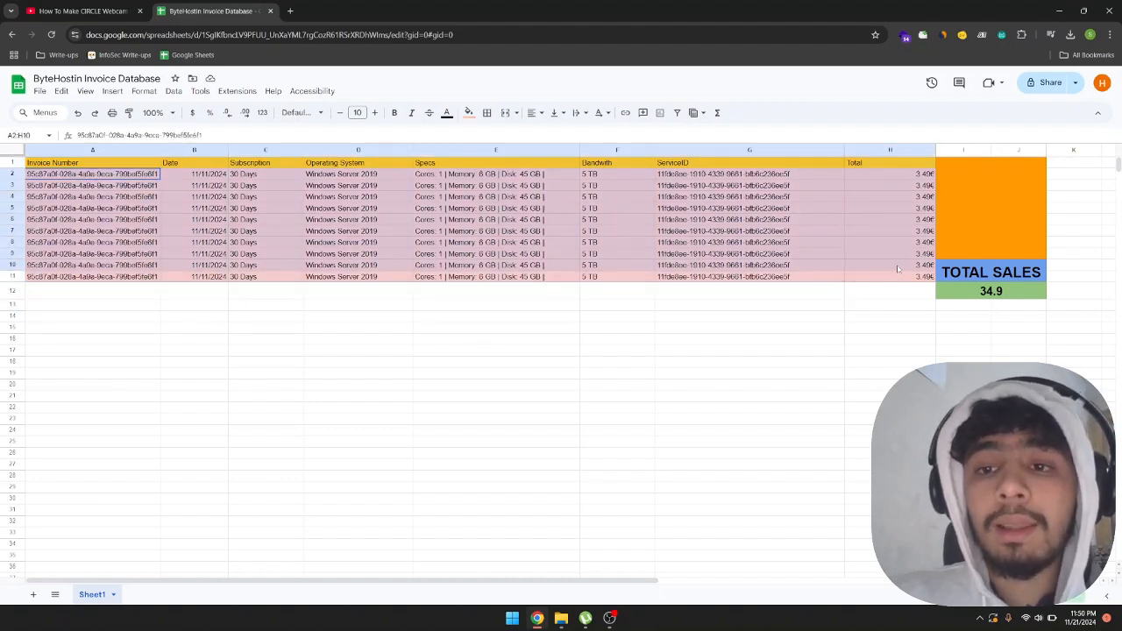
left_click(474, 294)
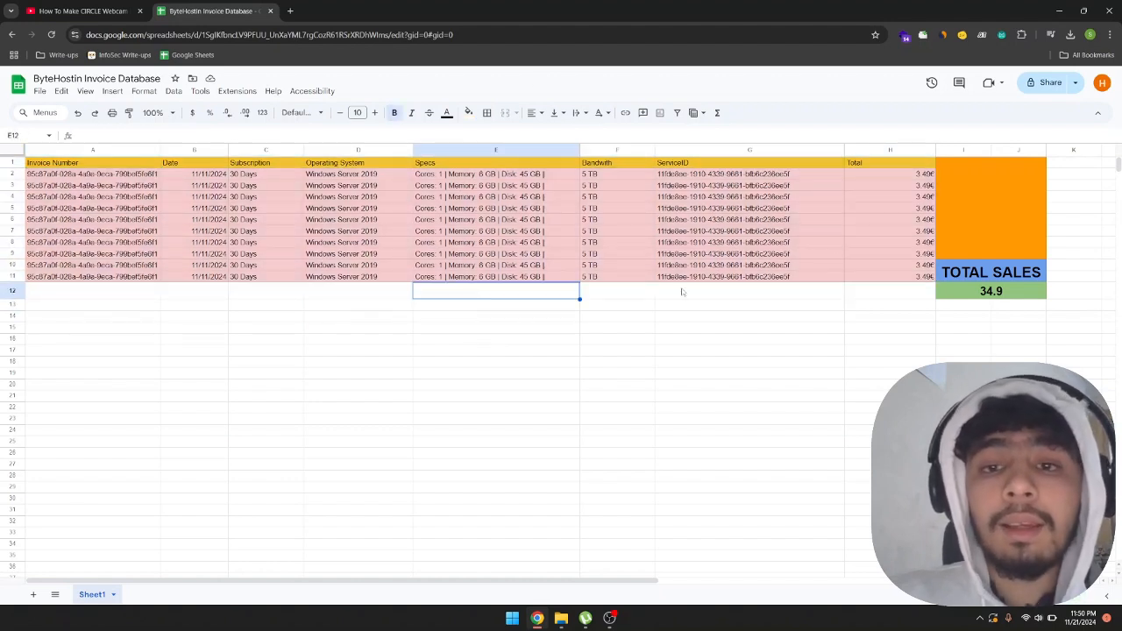
left_click_drag(886, 171, 885, 278)
left_click(971, 293)
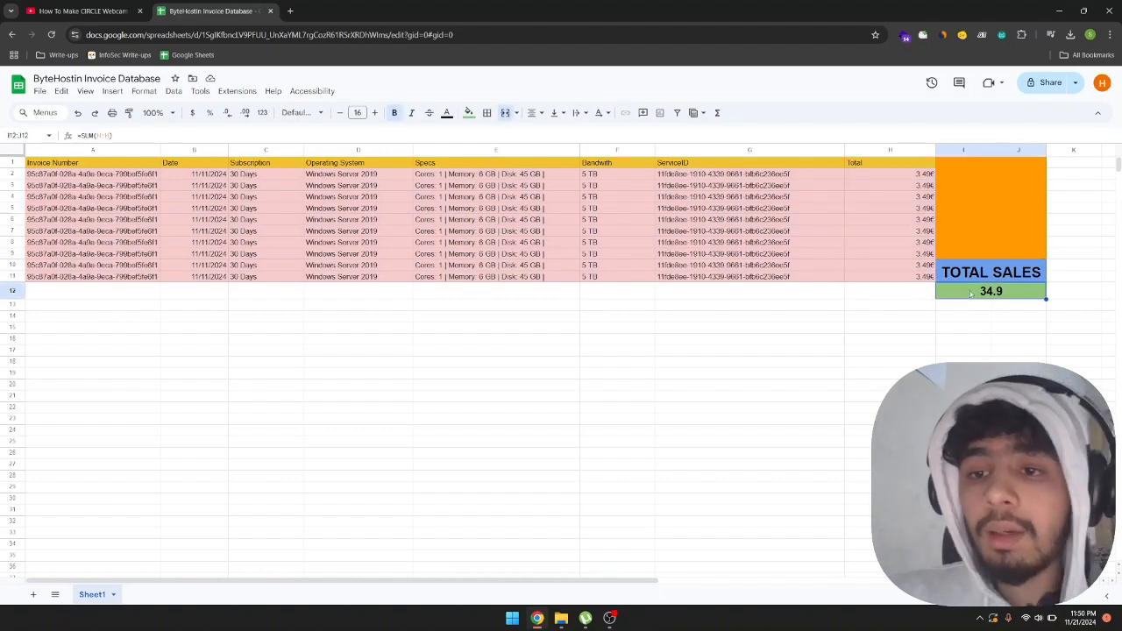
double_click(979, 292)
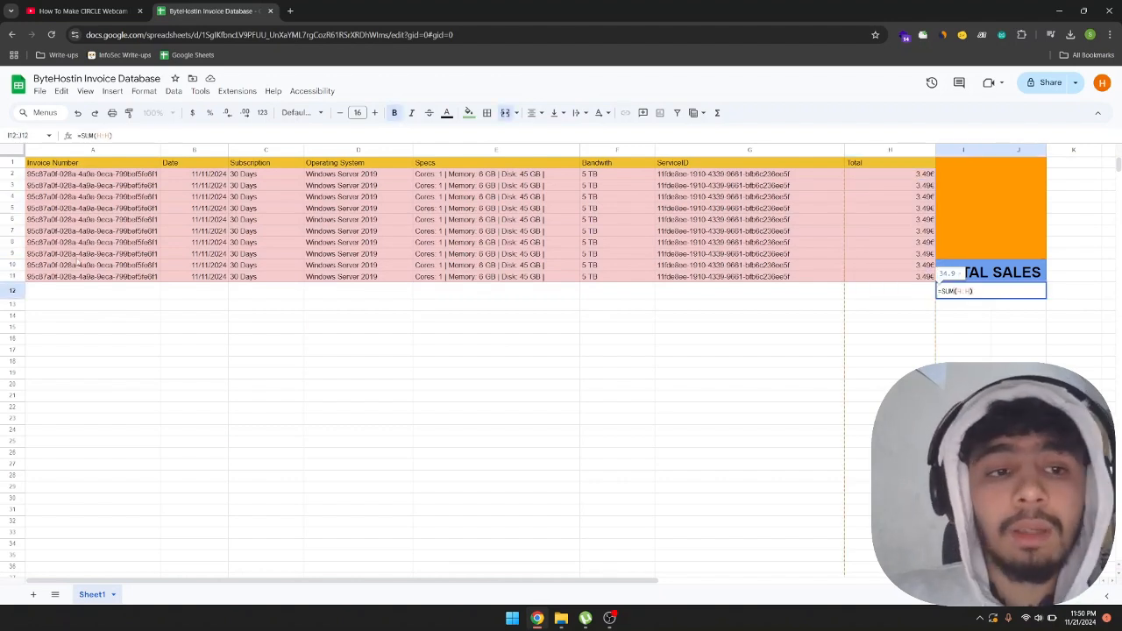
left_click(79, 254)
left_click_drag(57, 167, 890, 279)
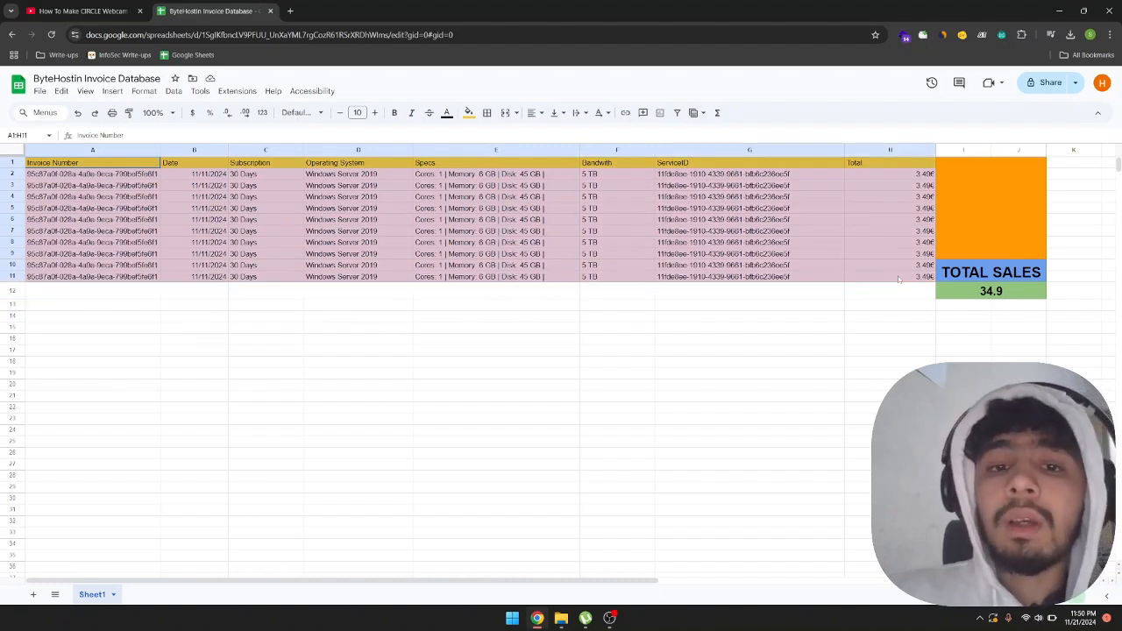
left_click(648, 248)
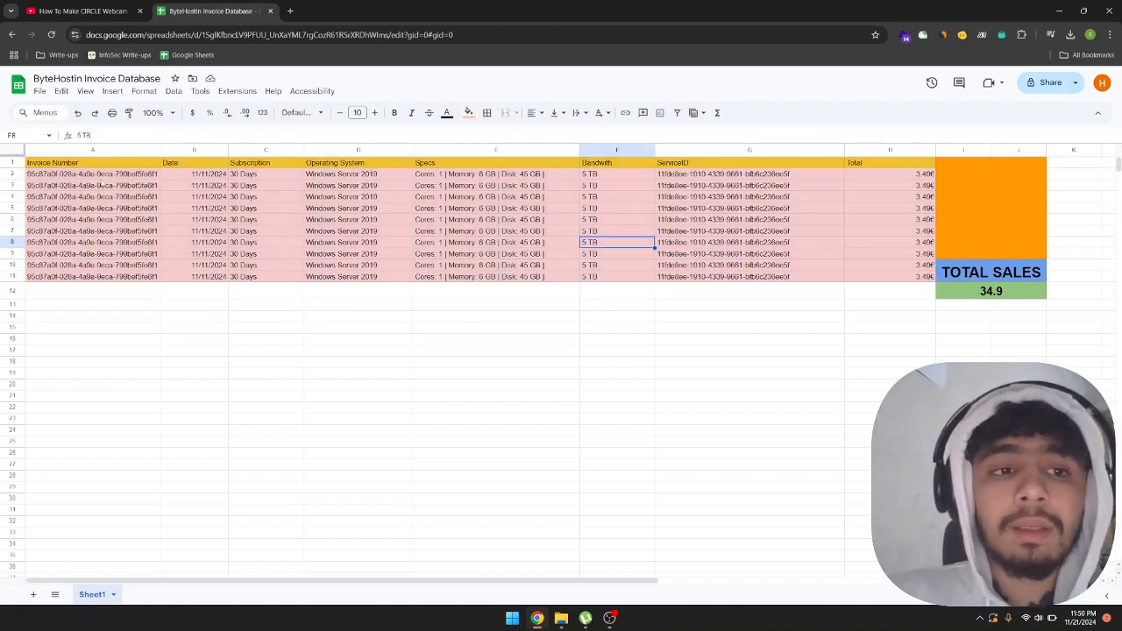
left_click_drag(88, 173, 931, 279)
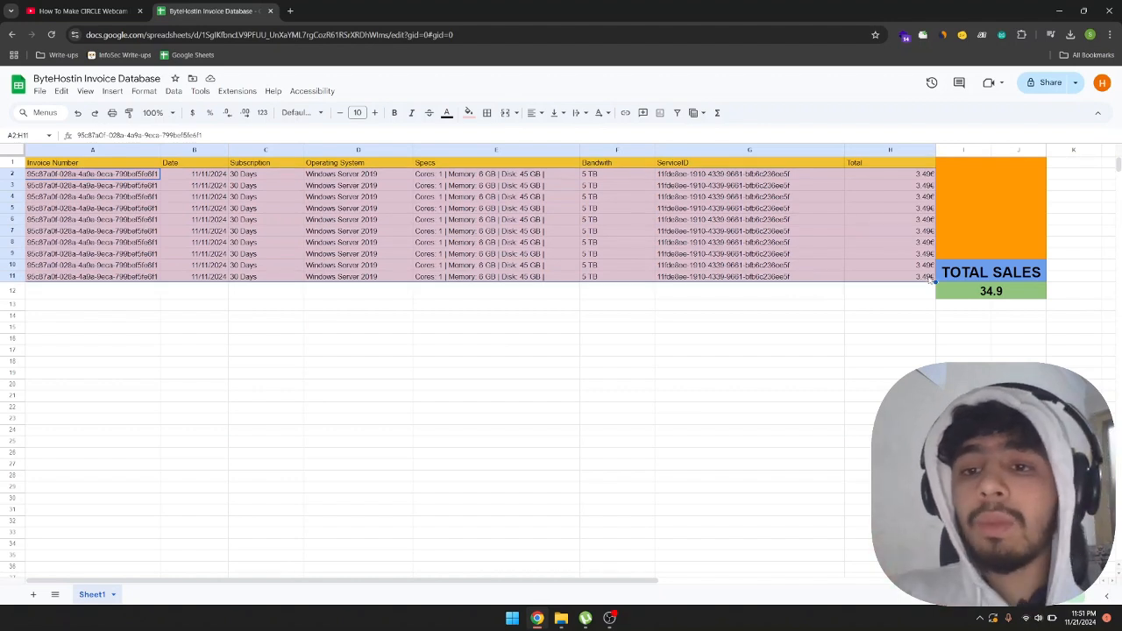
left_click(569, 328)
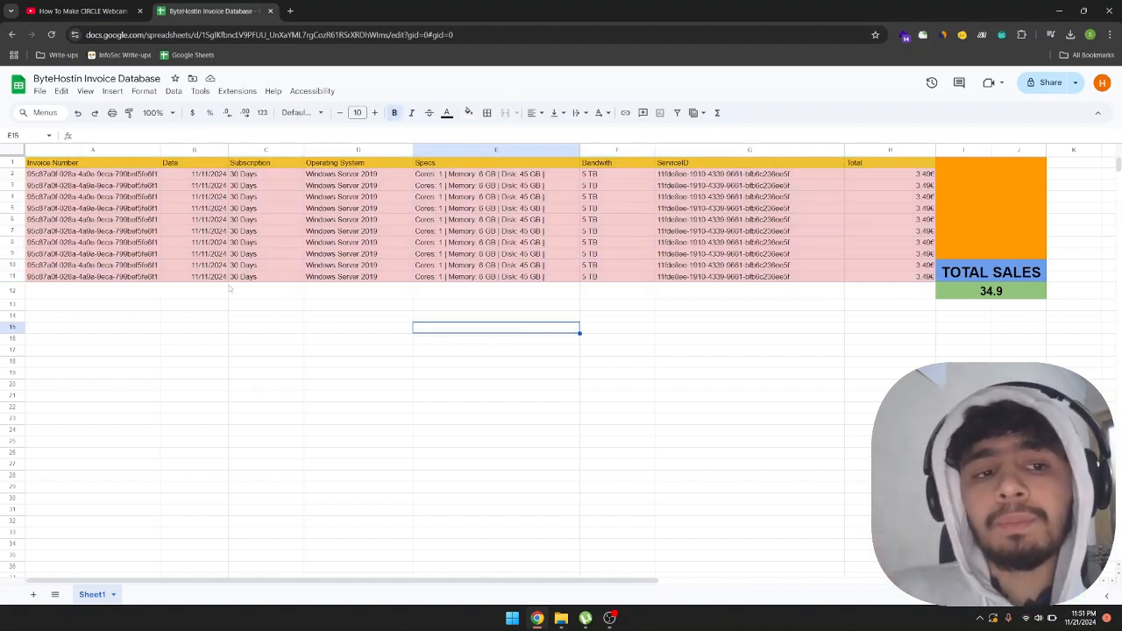
Duplicate the invoice record from row 11 into row 12 and check the TOTAL SALES cell.
left_click_drag(105, 275, 911, 279)
key("ctrl+c")
left_click(142, 294)
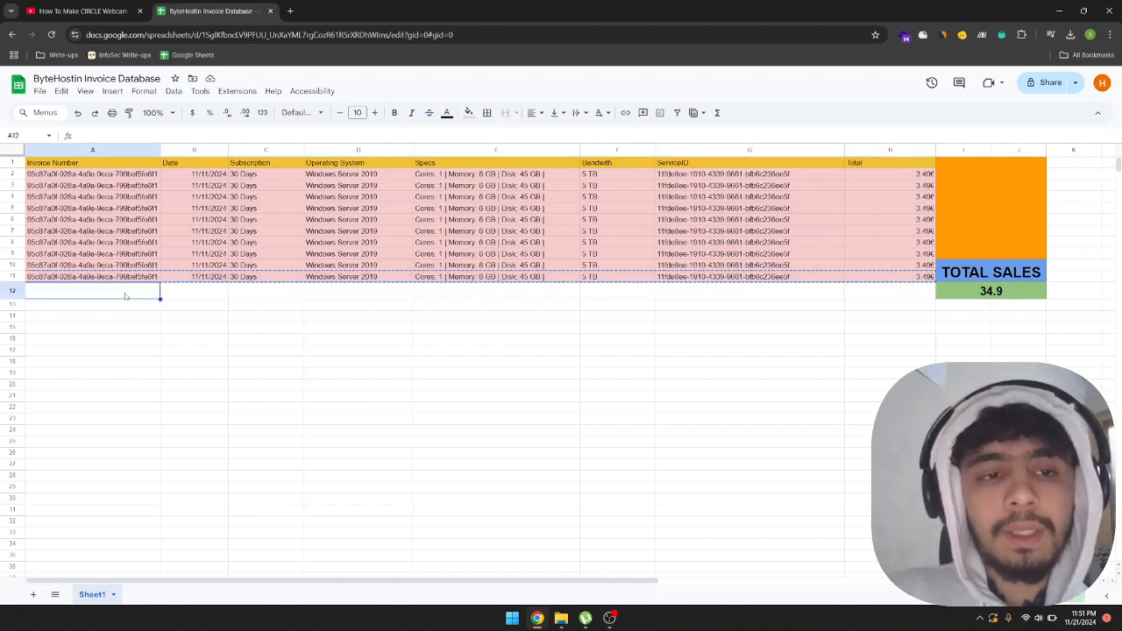
key("ctrl+v")
left_click(325, 338)
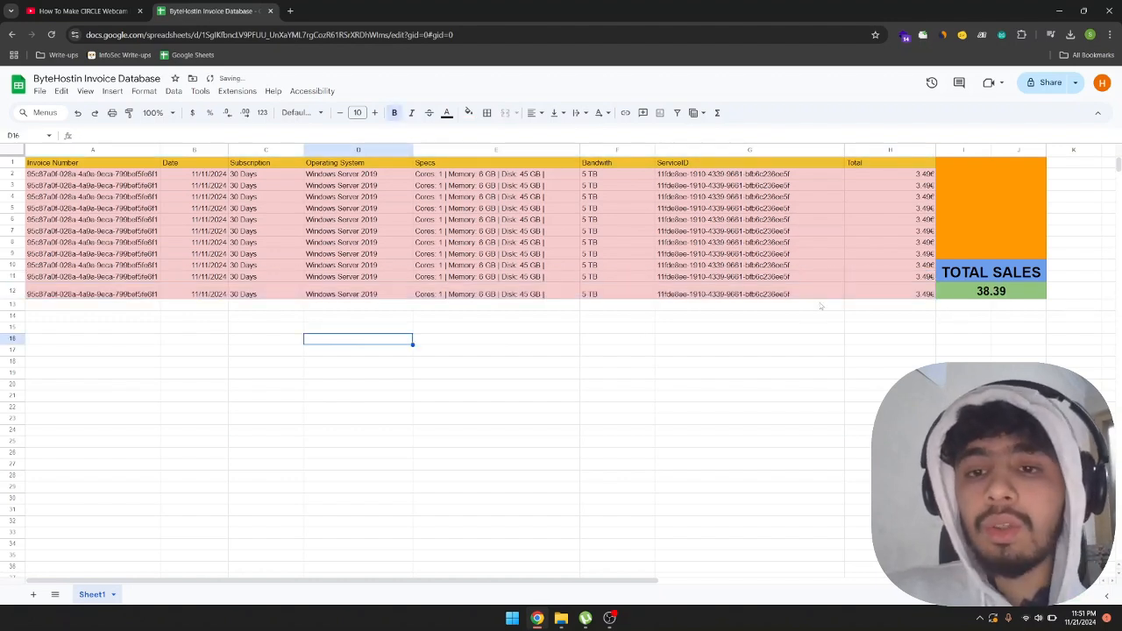
left_click(822, 299)
left_click(996, 298)
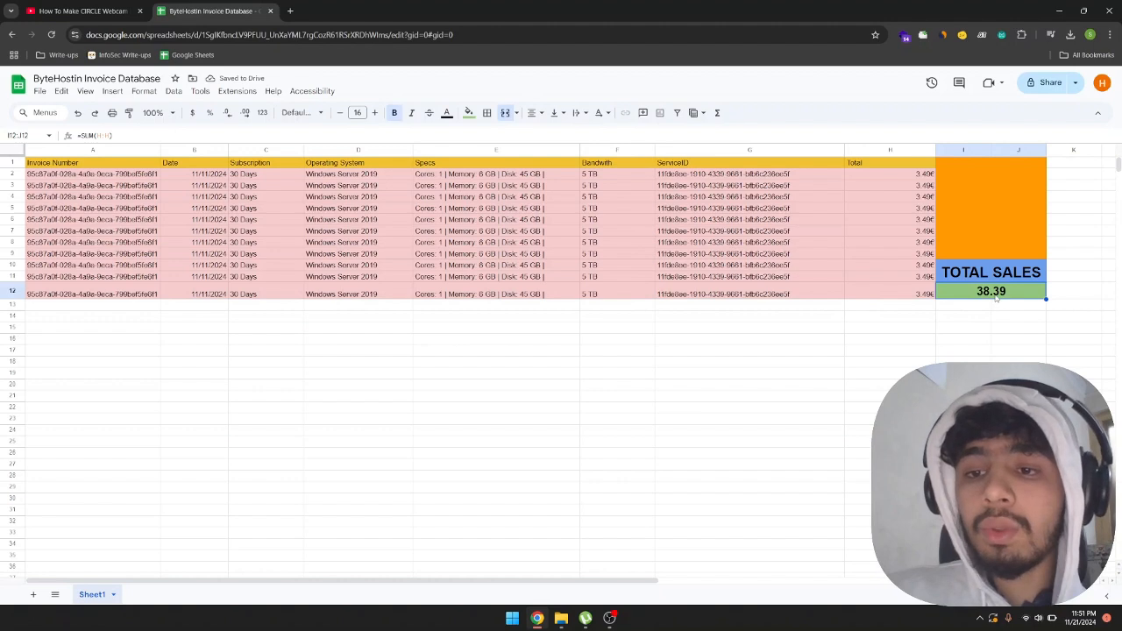
double_click(996, 298)
left_click(962, 350)
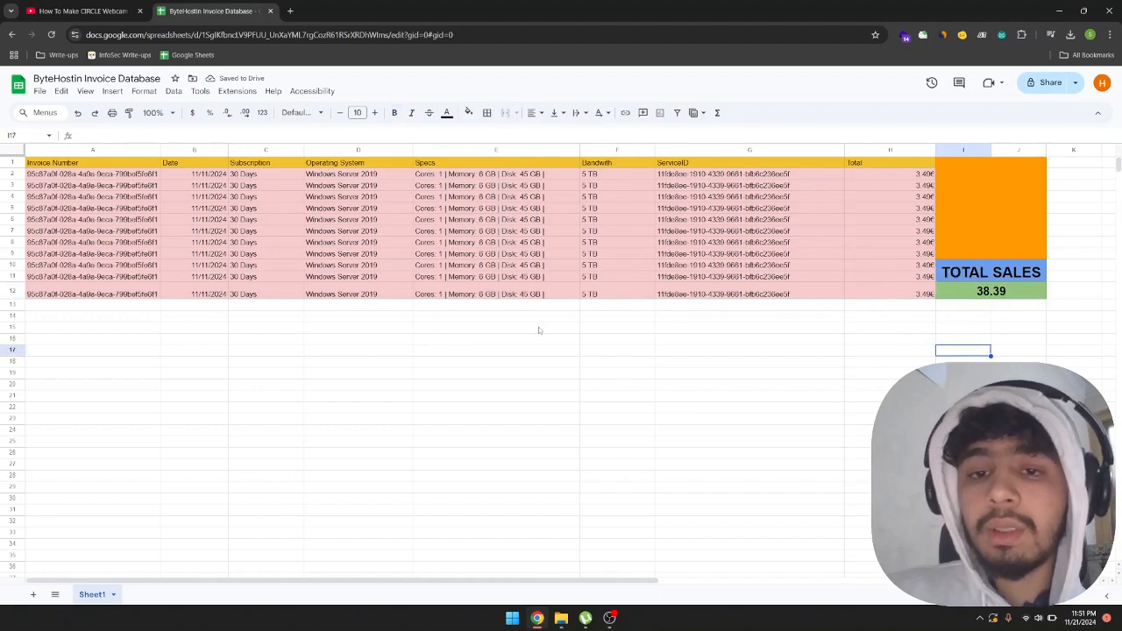
Add the copied invoice record to rows 13 and 14 as well.
left_click(142, 307)
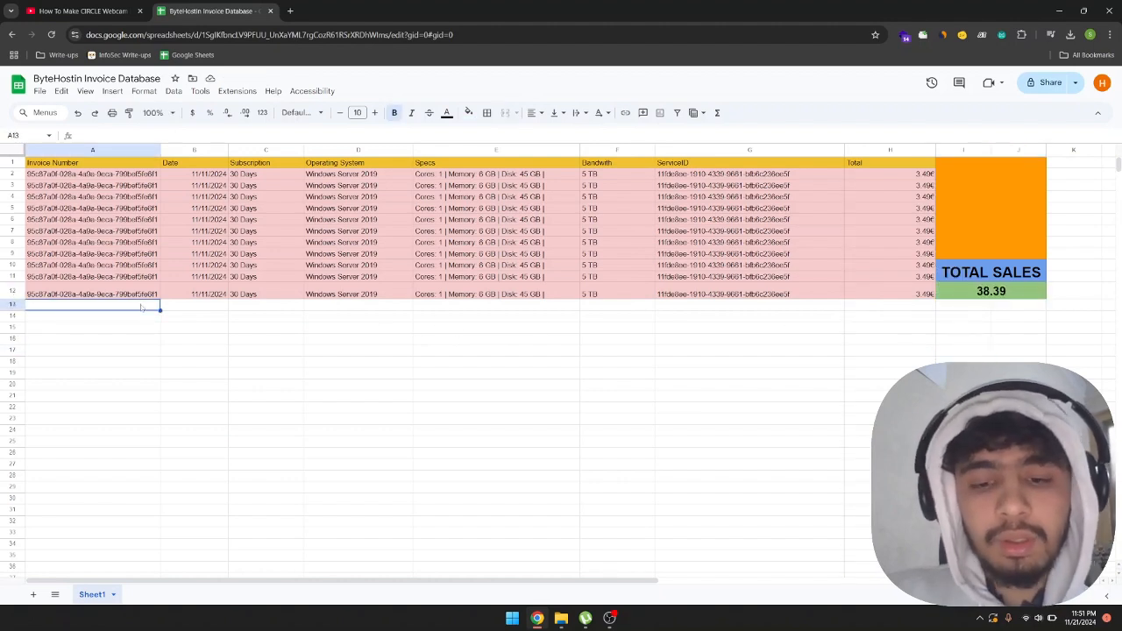
key("ctrl+v")
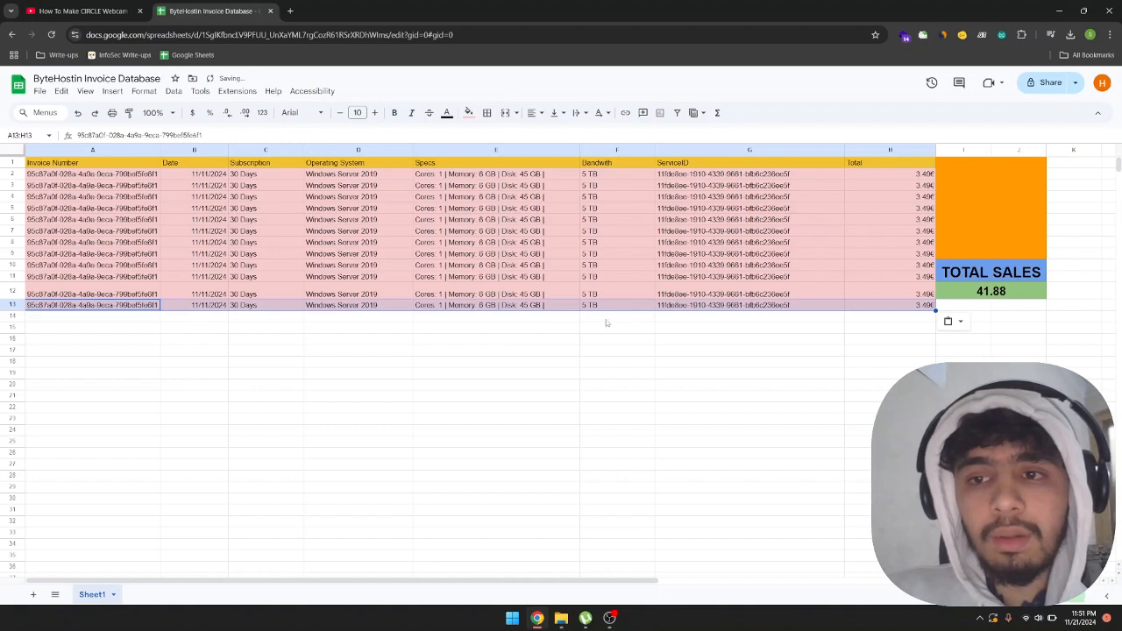
key("Down")
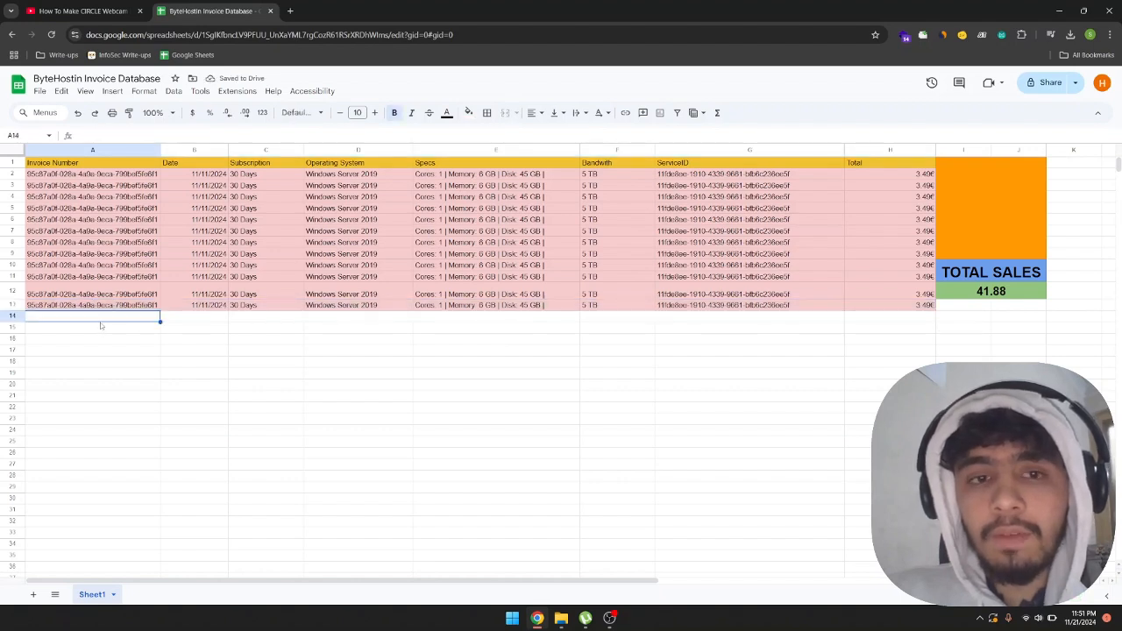
key("ctrl+v")
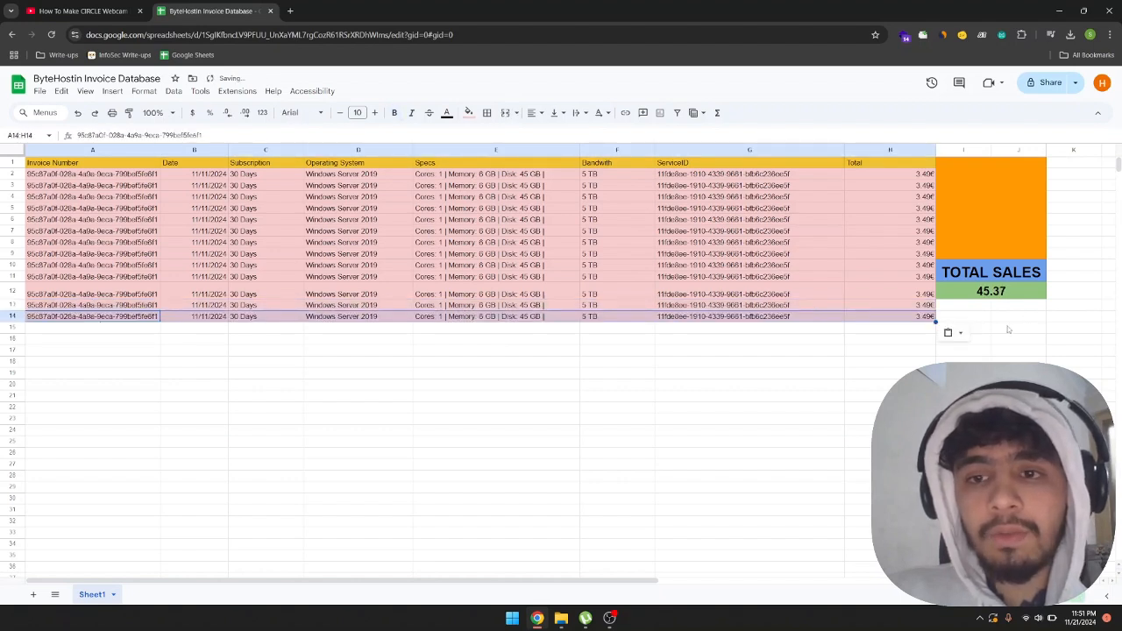
left_click(1013, 339)
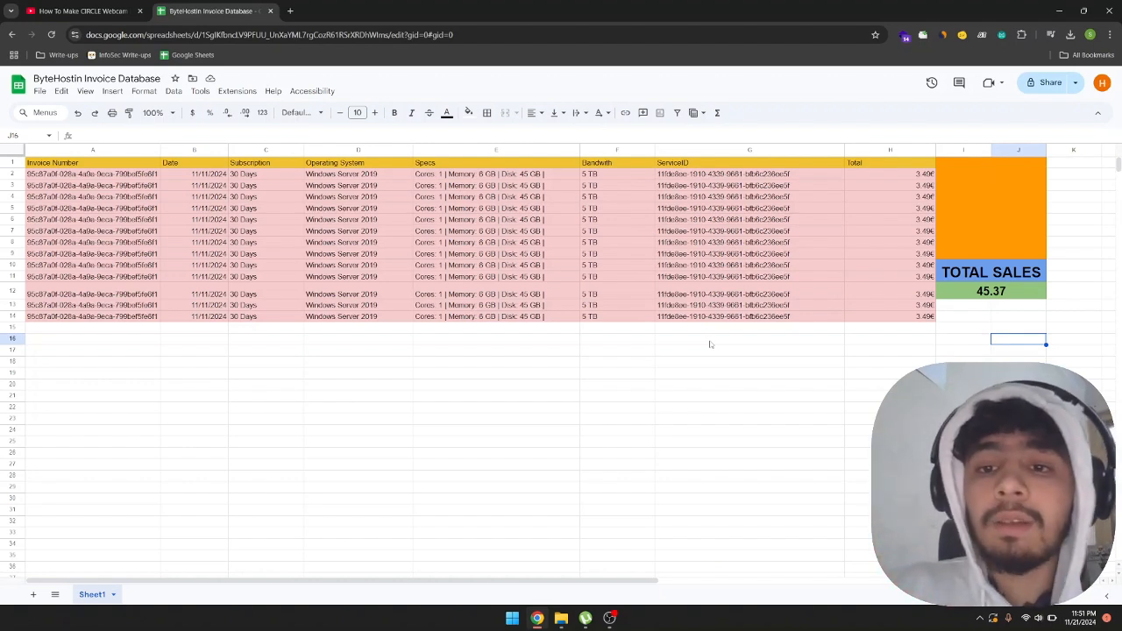
Review the invoice rows 2 to 14, their Total values and the TOTAL SALES cell.
left_click_drag(90, 173, 894, 317)
left_click(899, 362)
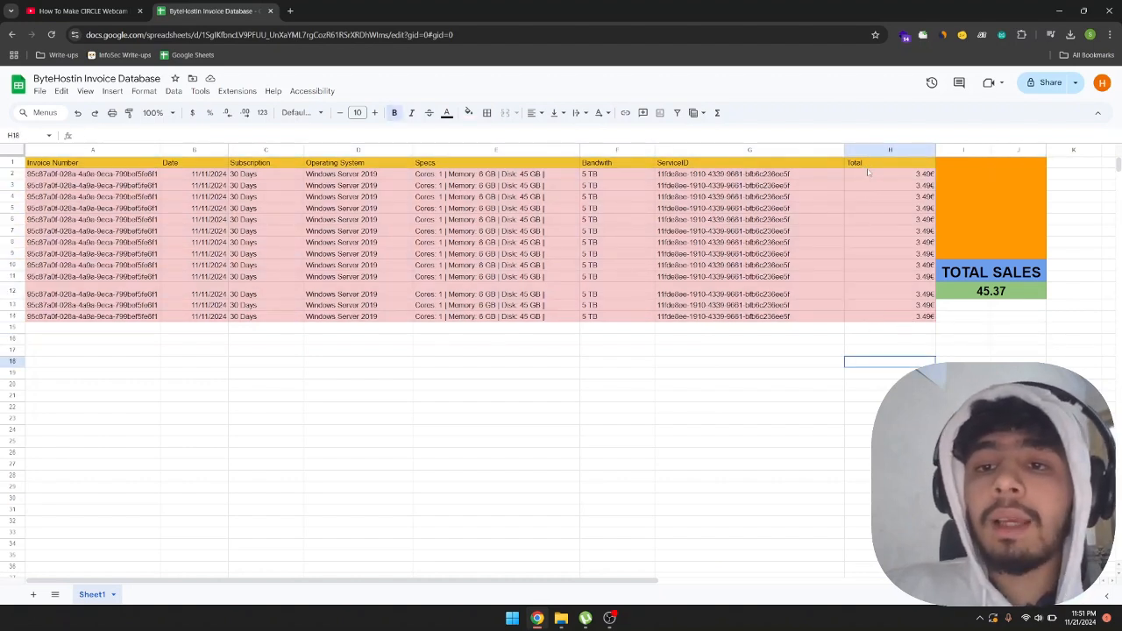
left_click_drag(872, 173, 885, 317)
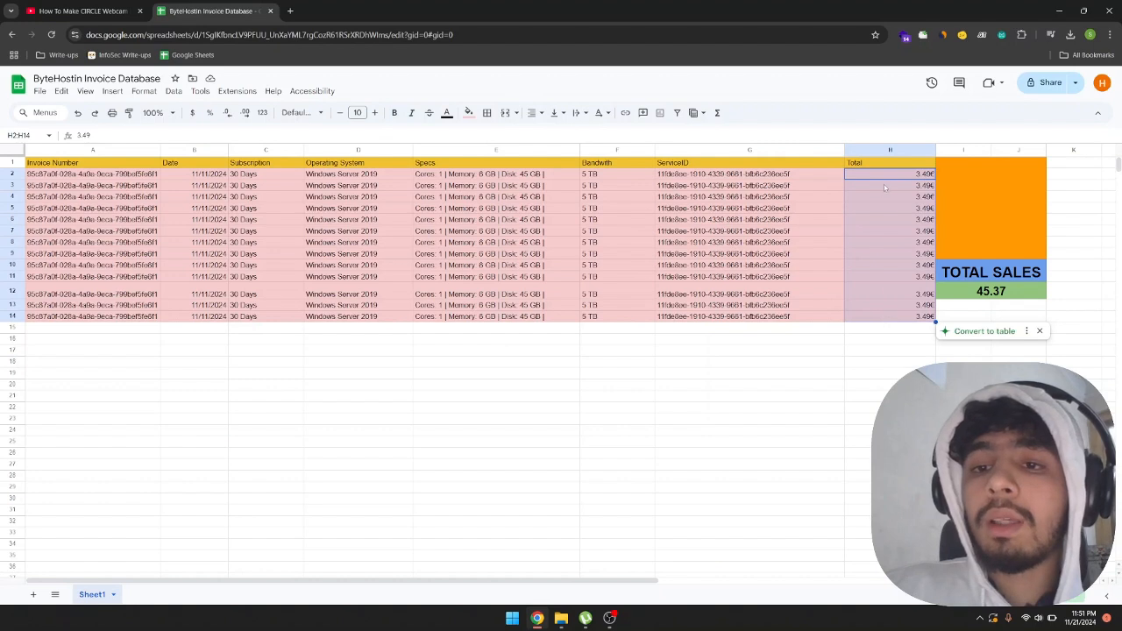
left_click_drag(884, 175, 894, 321)
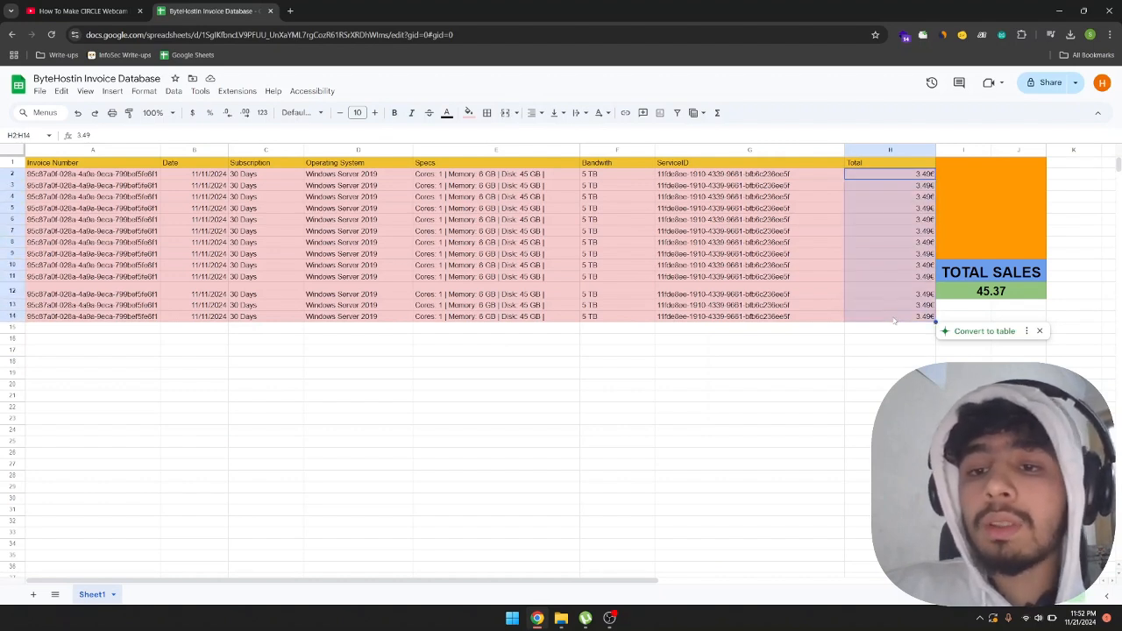
left_click(894, 326)
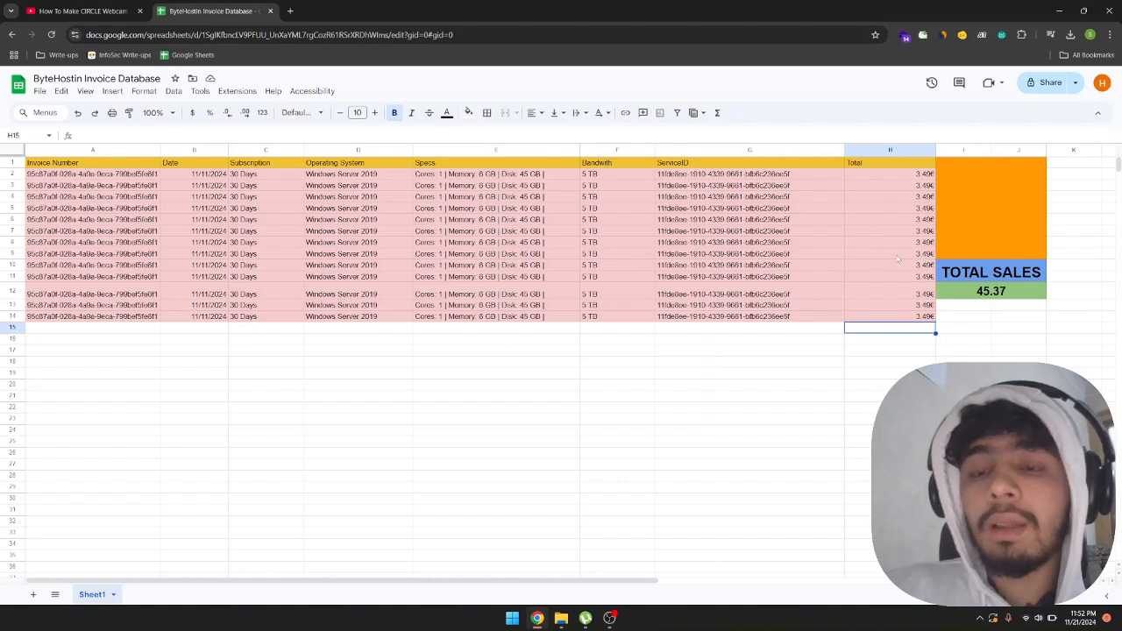
left_click(985, 294)
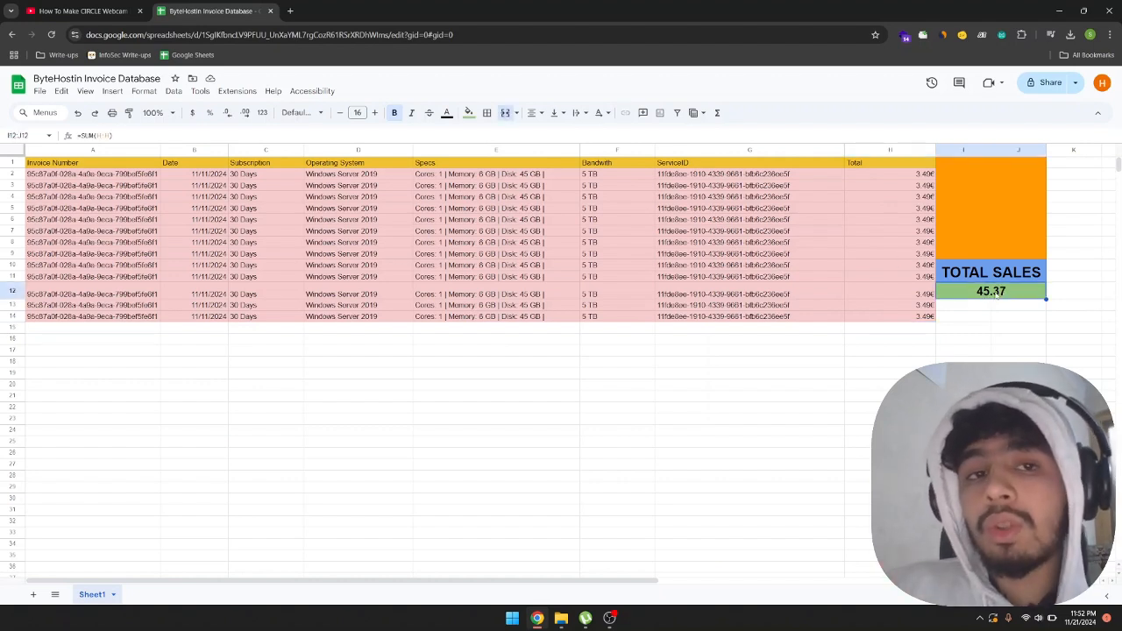
Open the Invoice and Receipt Sorter scenario in Make in a new browser tab.
left_click(290, 10)
type("m")
key("Return")
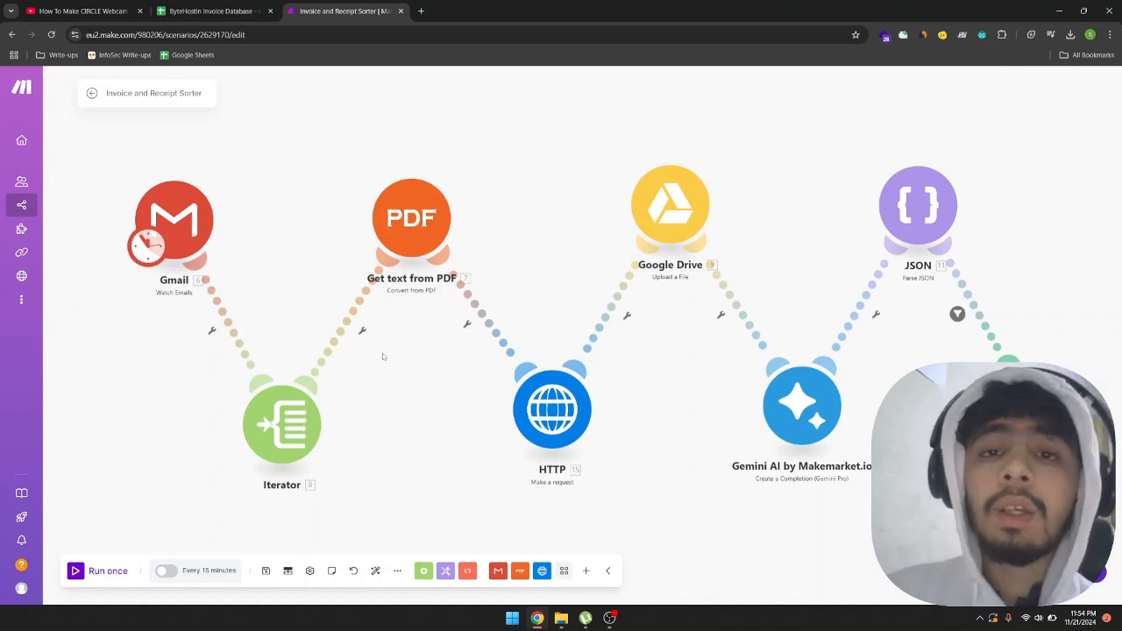
Inspect the settings of the Gmail Watch Emails module and the Iterator's mapped attachments array.
left_click(191, 225)
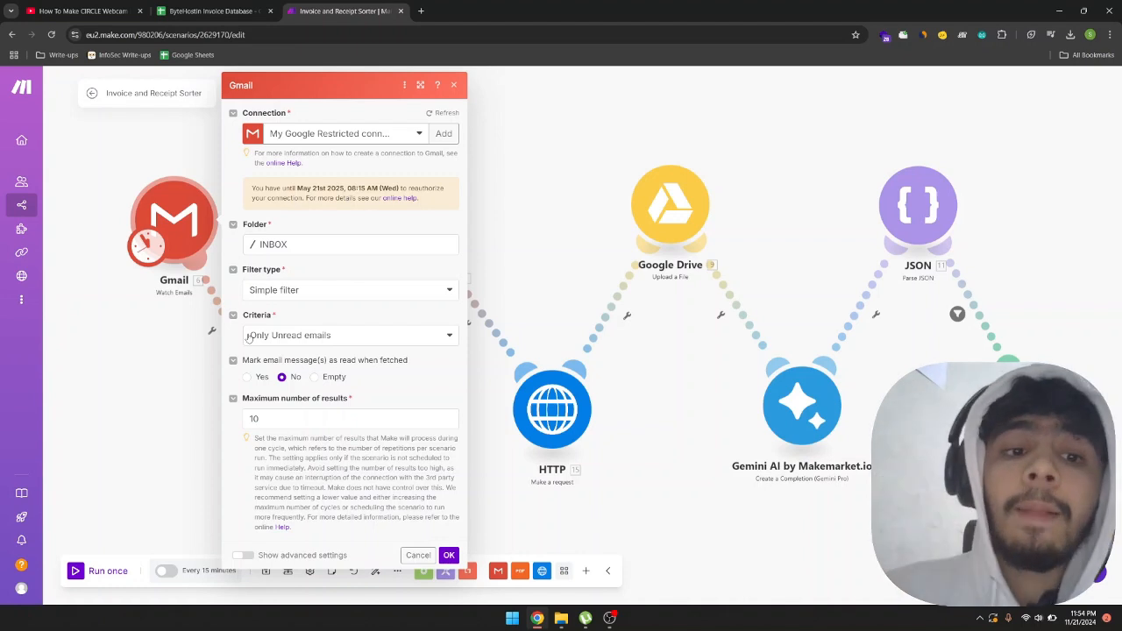
double_click(256, 419)
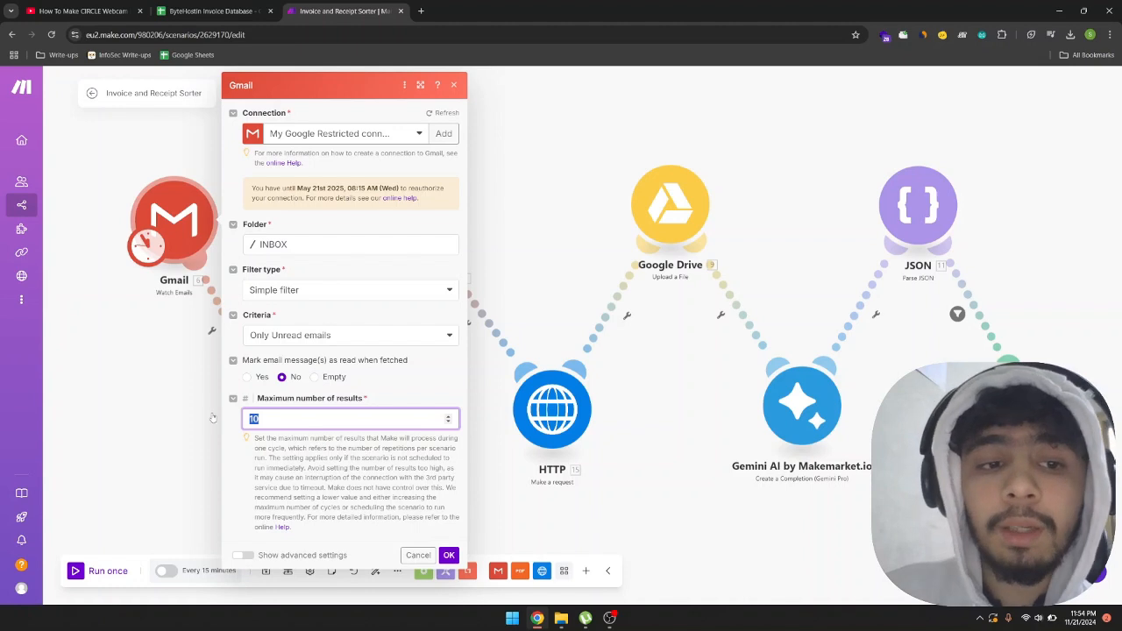
left_click(174, 396)
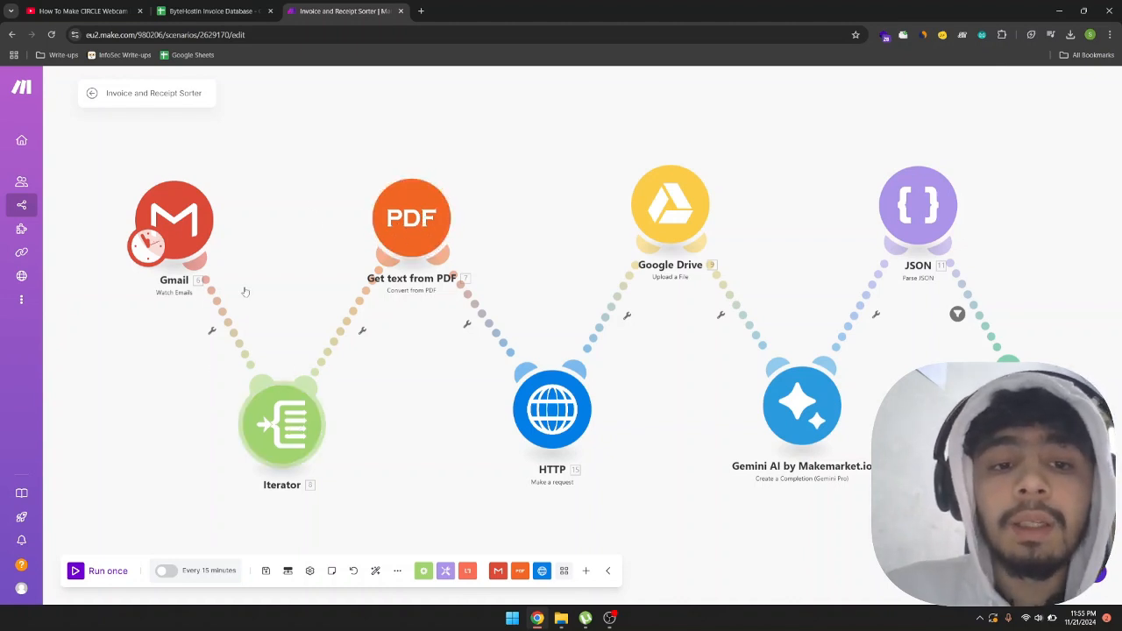
left_click(279, 412)
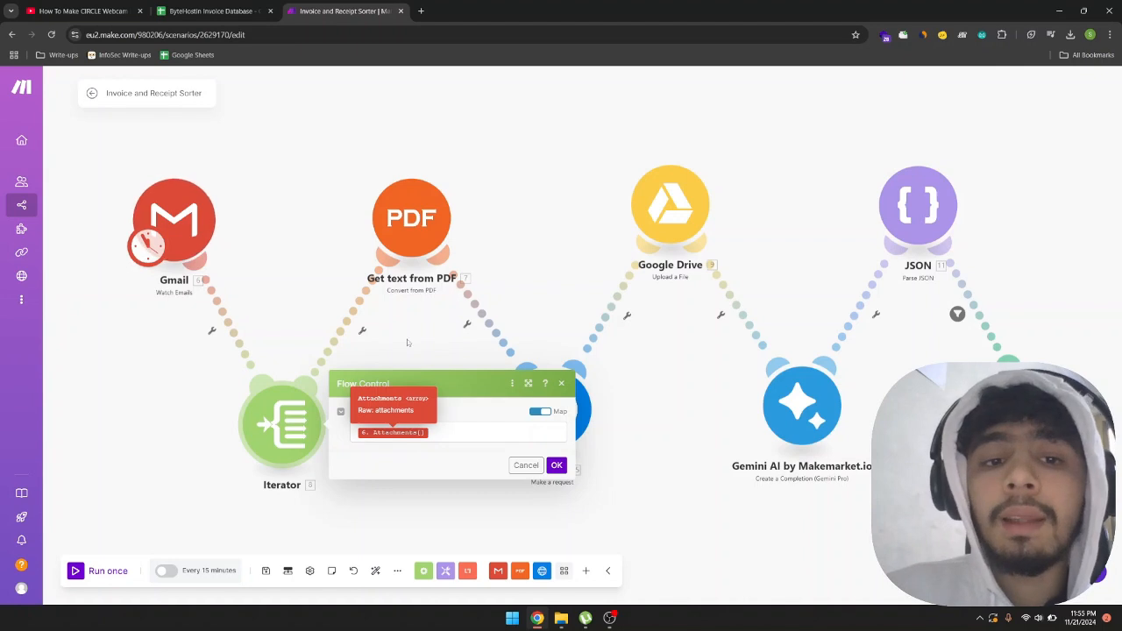
left_click(305, 271)
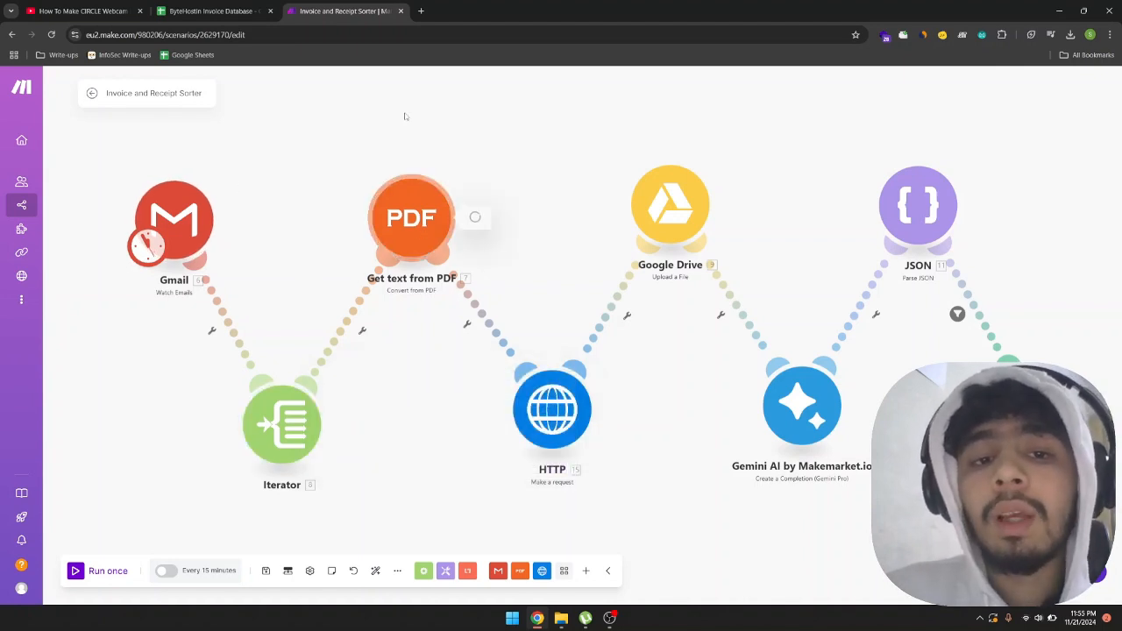
Check the Get text from PDF module's settings, and shift it slightly up and the HTTP module slightly down on the canvas.
left_click(390, 204)
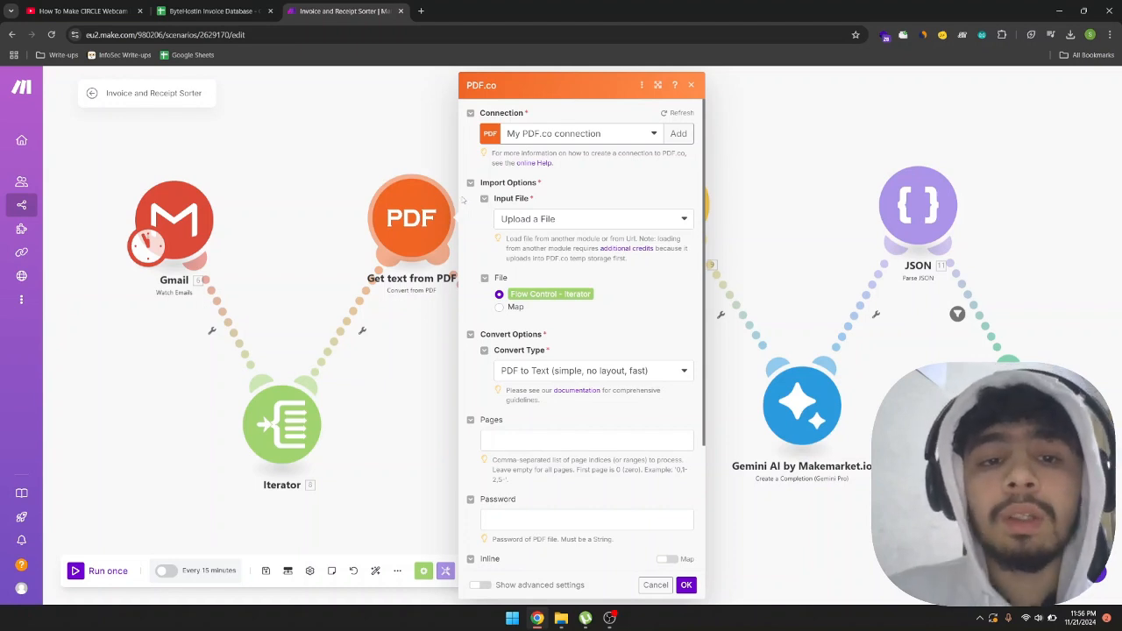
left_click(391, 164)
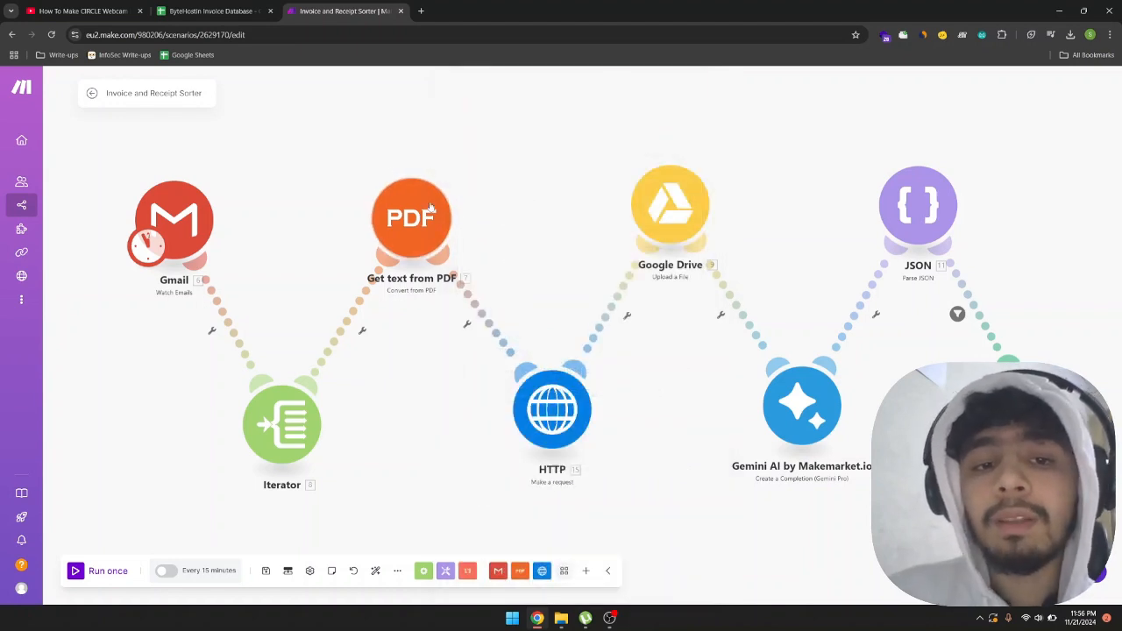
left_click_drag(409, 269, 402, 244)
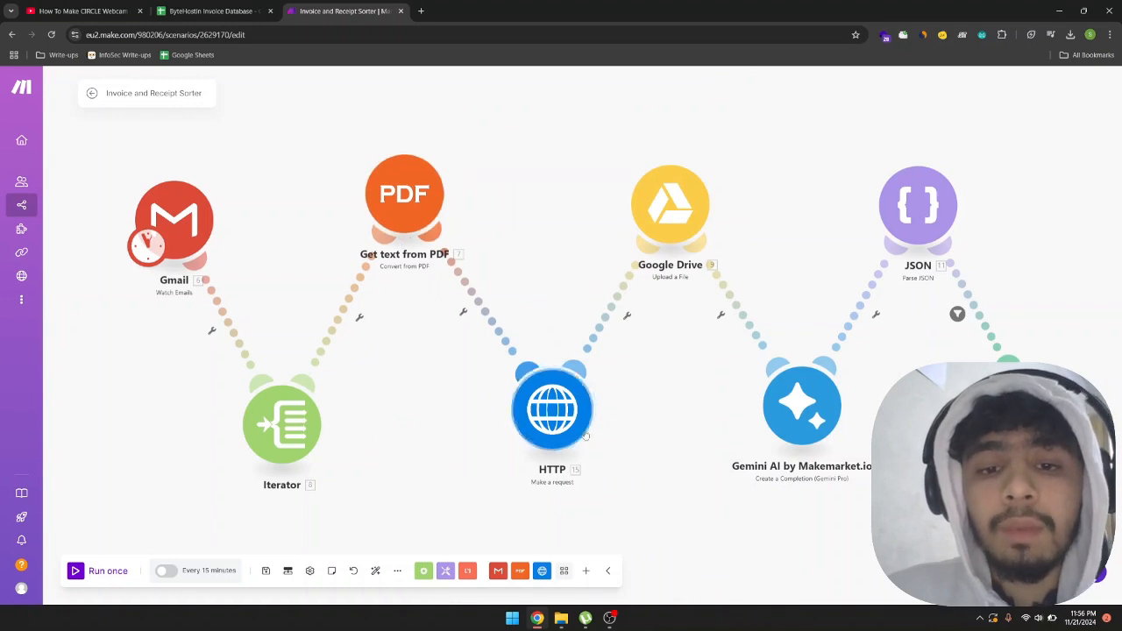
left_click_drag(576, 434, 572, 439)
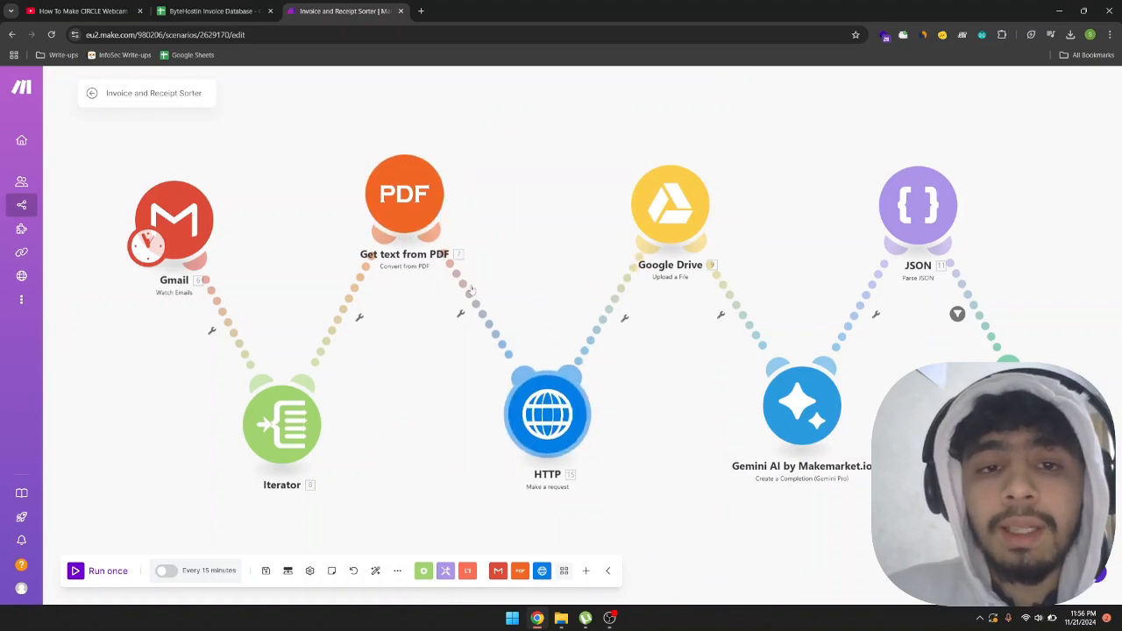
Set the Get text from PDF module's Convert Type to PDF to Text (simple, no layout, fast).
left_click(413, 221)
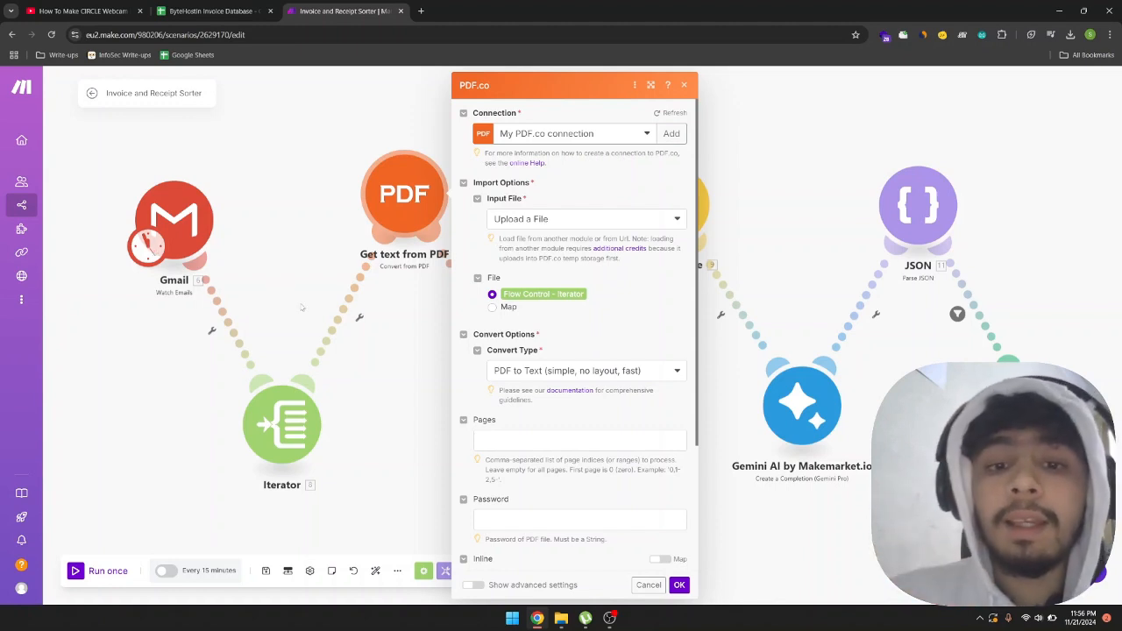
left_click(538, 375)
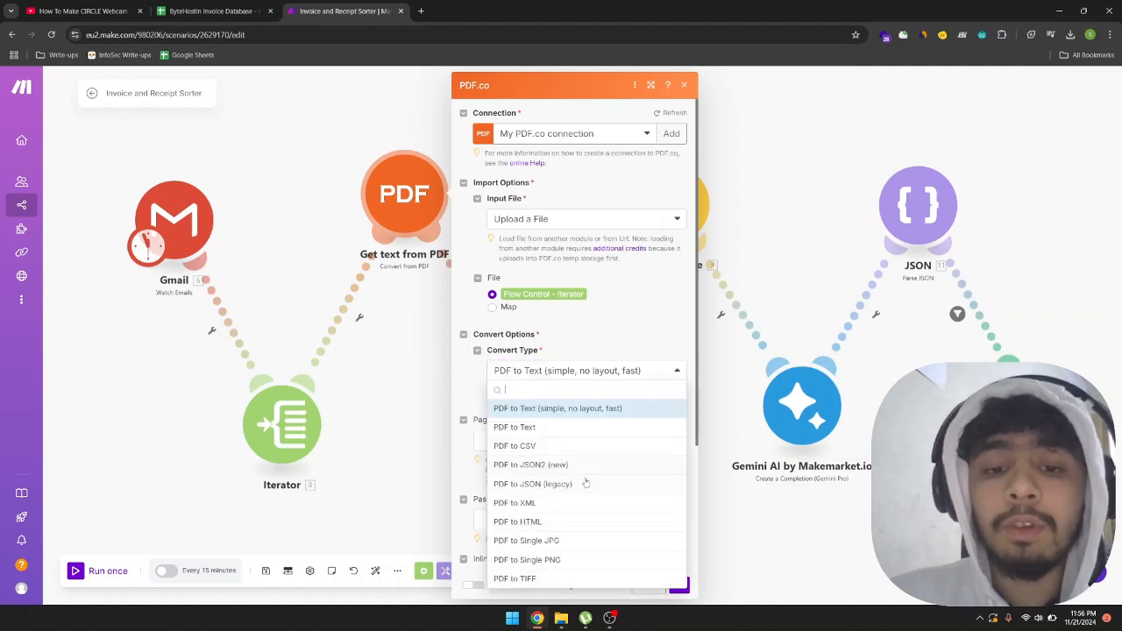
left_click(527, 410)
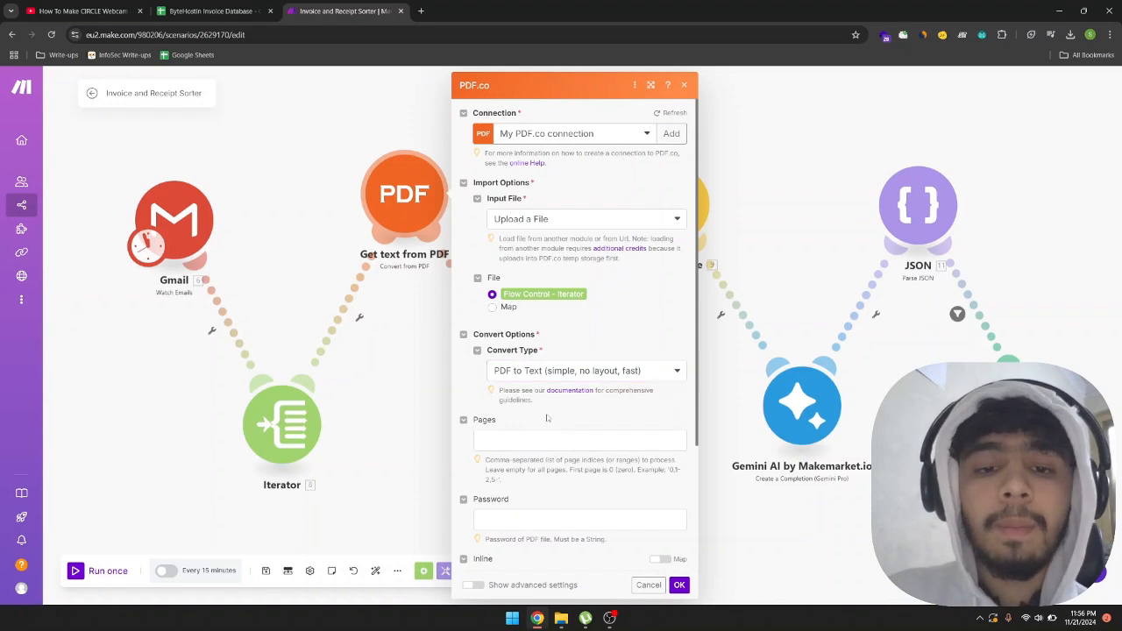
Confirm the PDF conversion settings, and check the HTTP module's mapped URL and GET method.
scroll(544, 437, "down", 2)
left_click(679, 586)
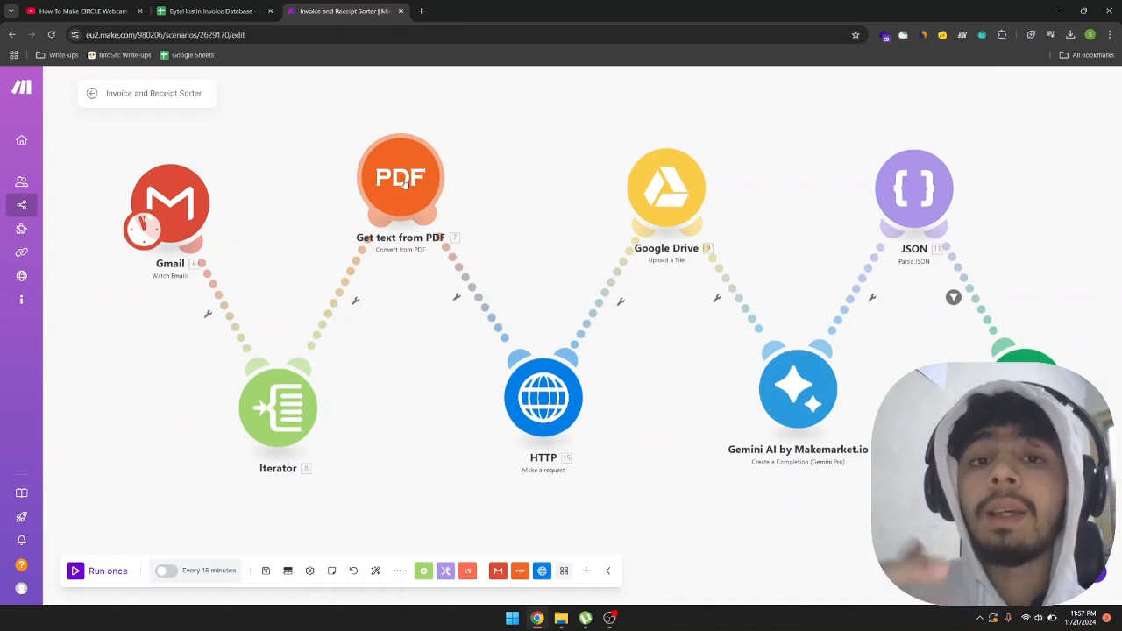
left_click(533, 401)
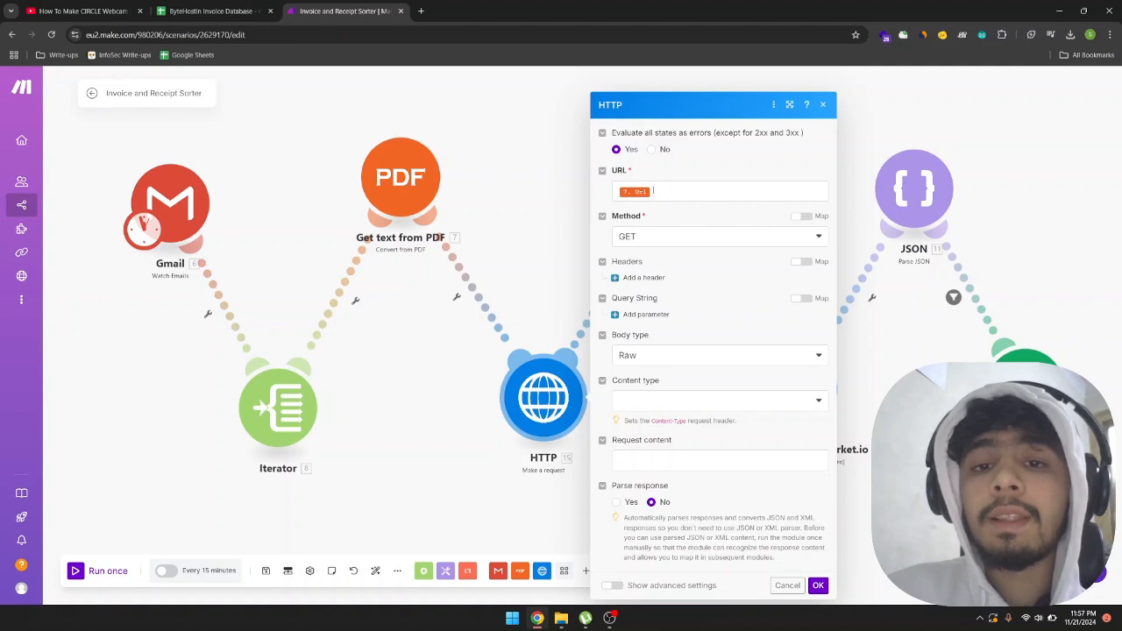
left_click(653, 190)
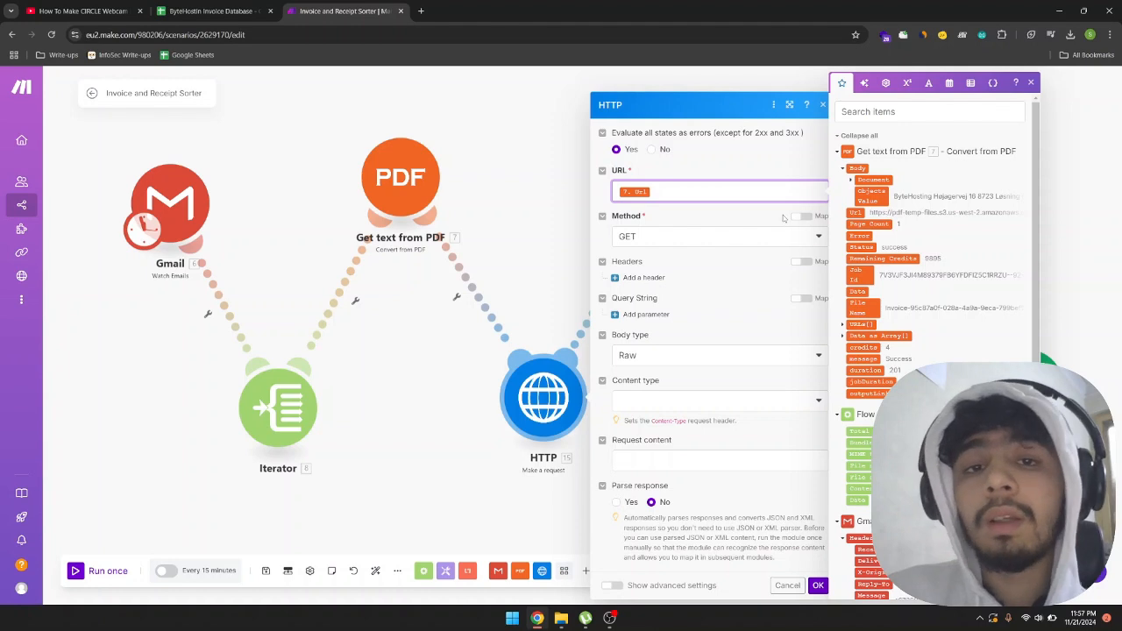
left_click(689, 273)
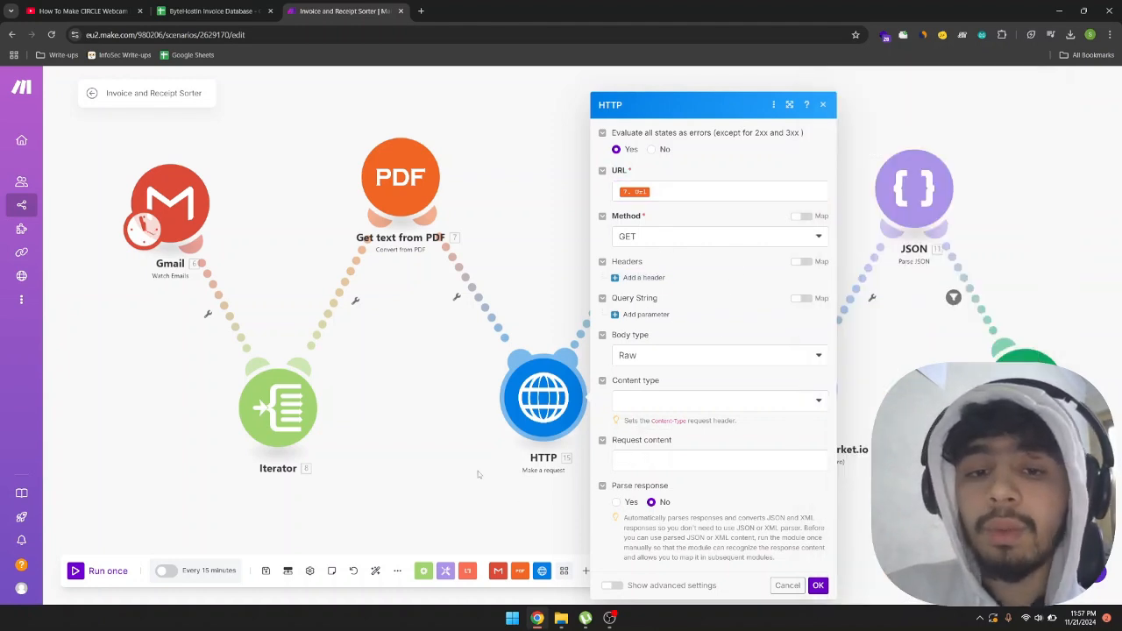
Shift the Google Drive module slightly left on the canvas and check its folder location and file source settings.
left_click_drag(412, 454, 296, 464)
left_click_drag(582, 208, 579, 203)
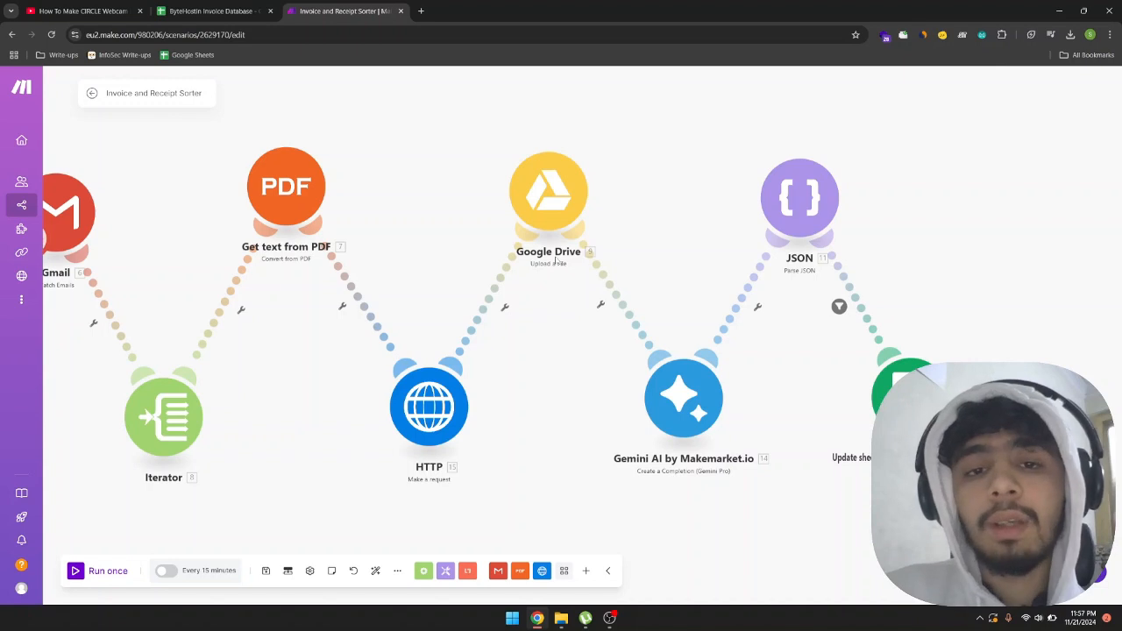
left_click_drag(563, 193, 523, 185)
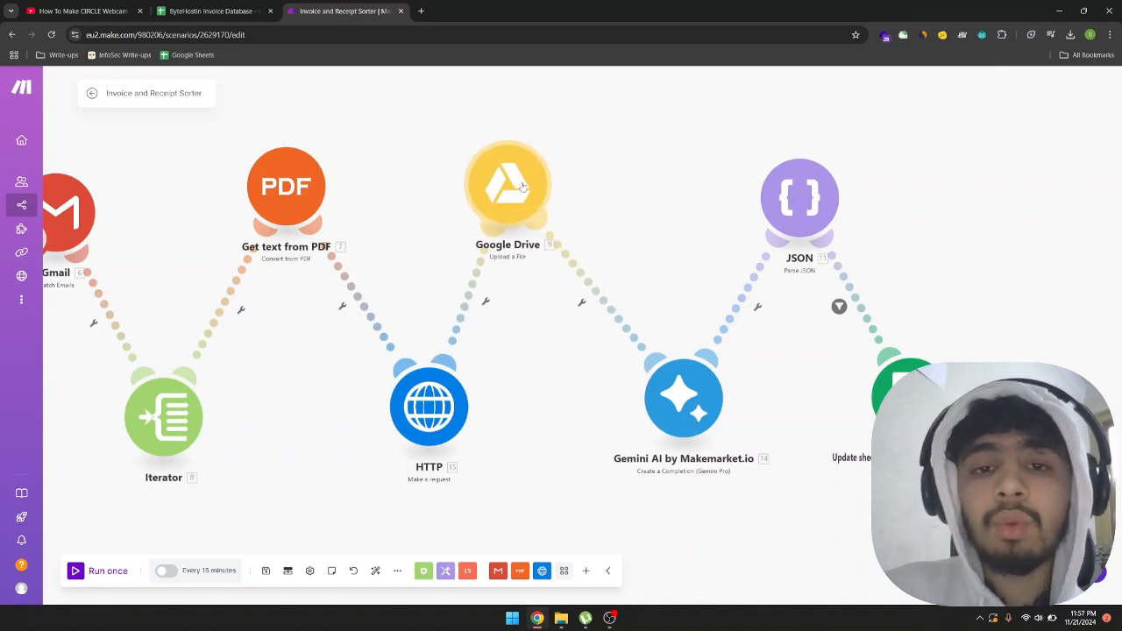
left_click(523, 186)
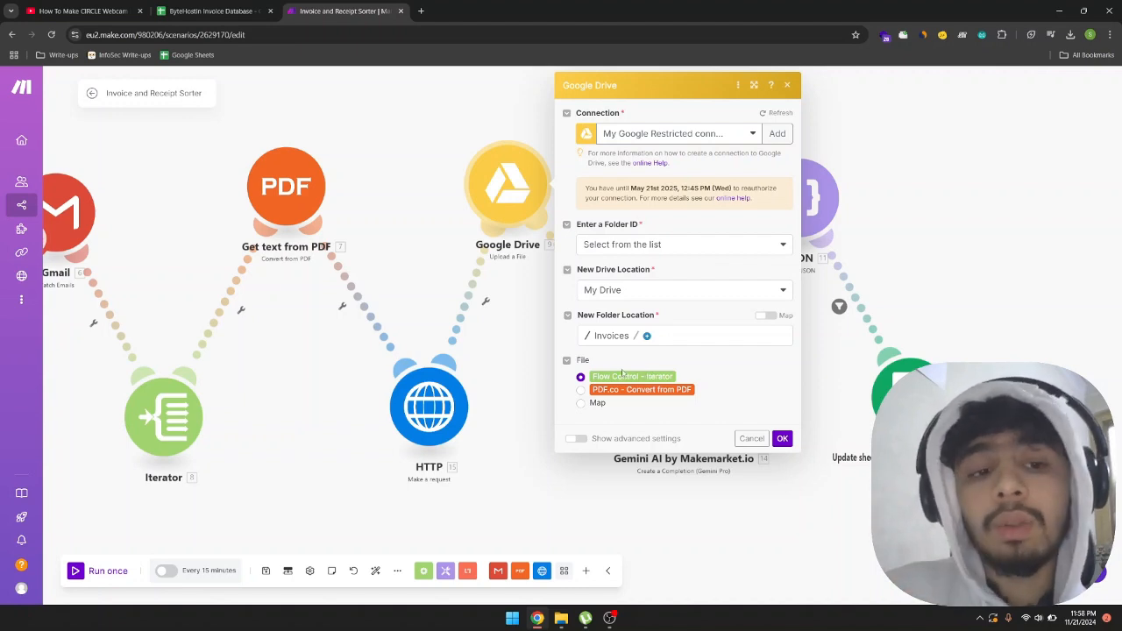
left_click(349, 382)
Nudge the Google Drive module right and the Gemini AI module down, and view the Gemini module's settings.
left_click_drag(197, 428, 451, 430)
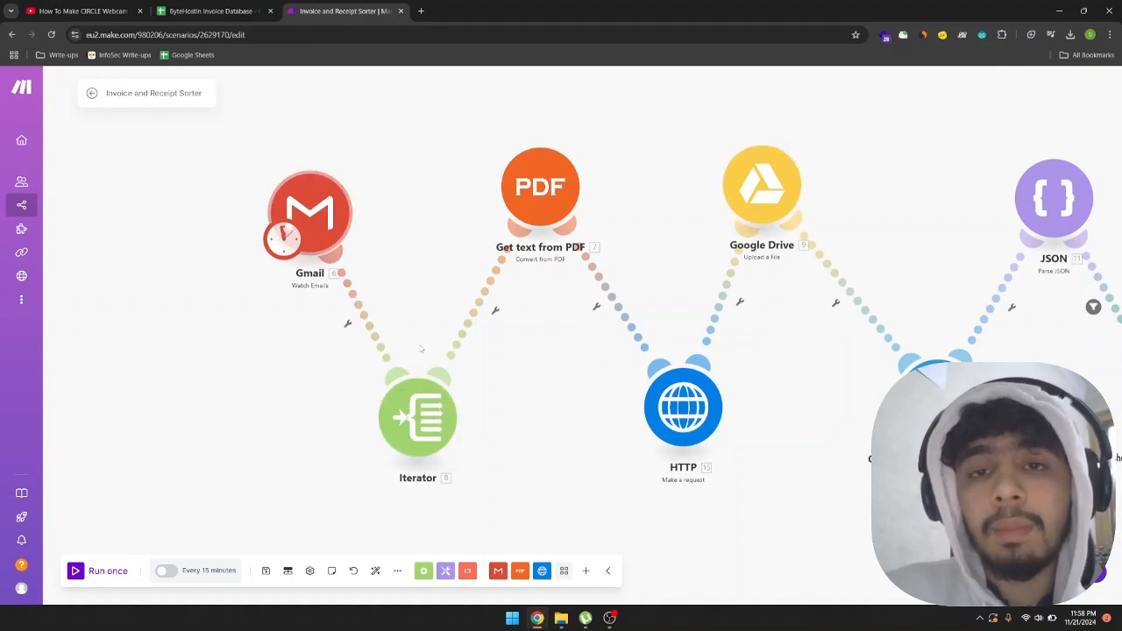
scroll(421, 348, "right", 5)
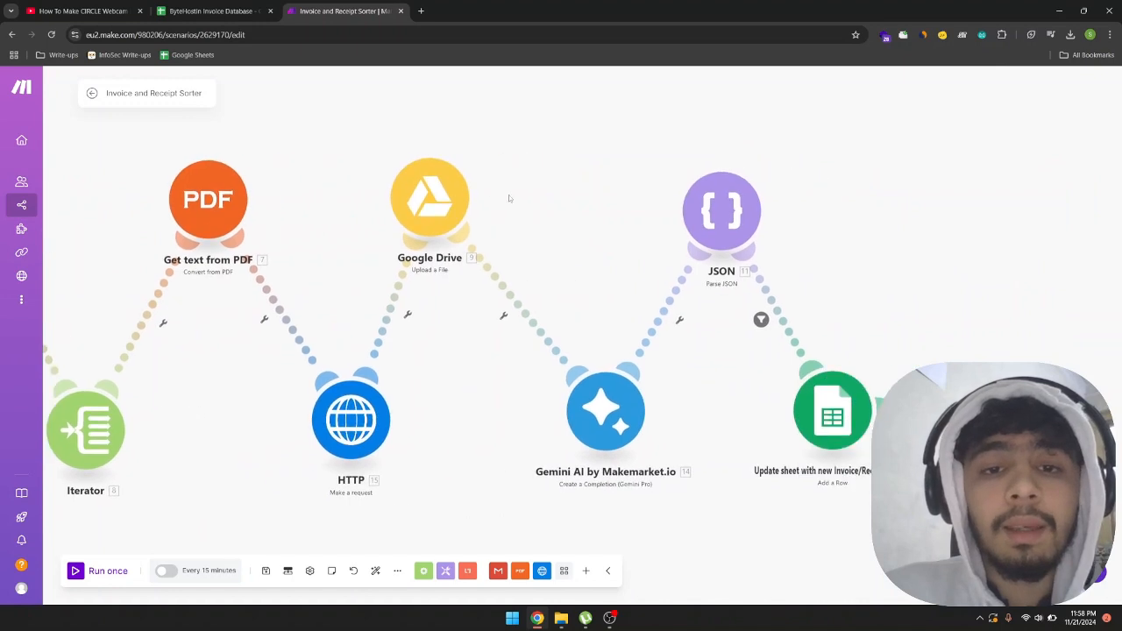
left_click_drag(433, 206, 453, 201)
left_click_drag(488, 409, 476, 413)
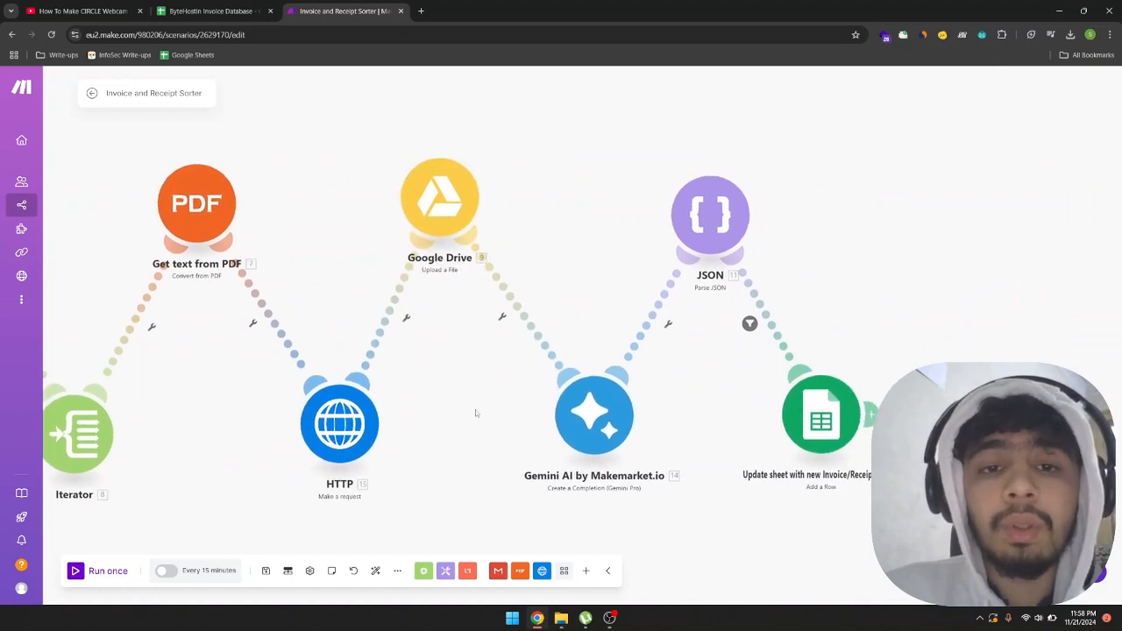
scroll(475, 409, "right", 2)
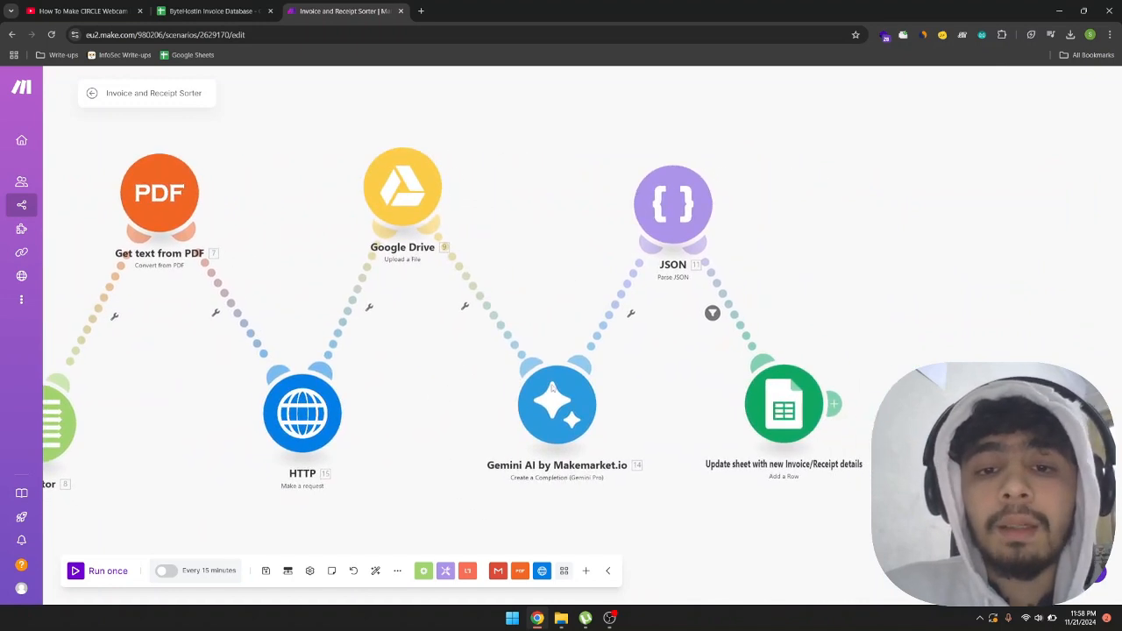
left_click_drag(553, 388, 551, 402)
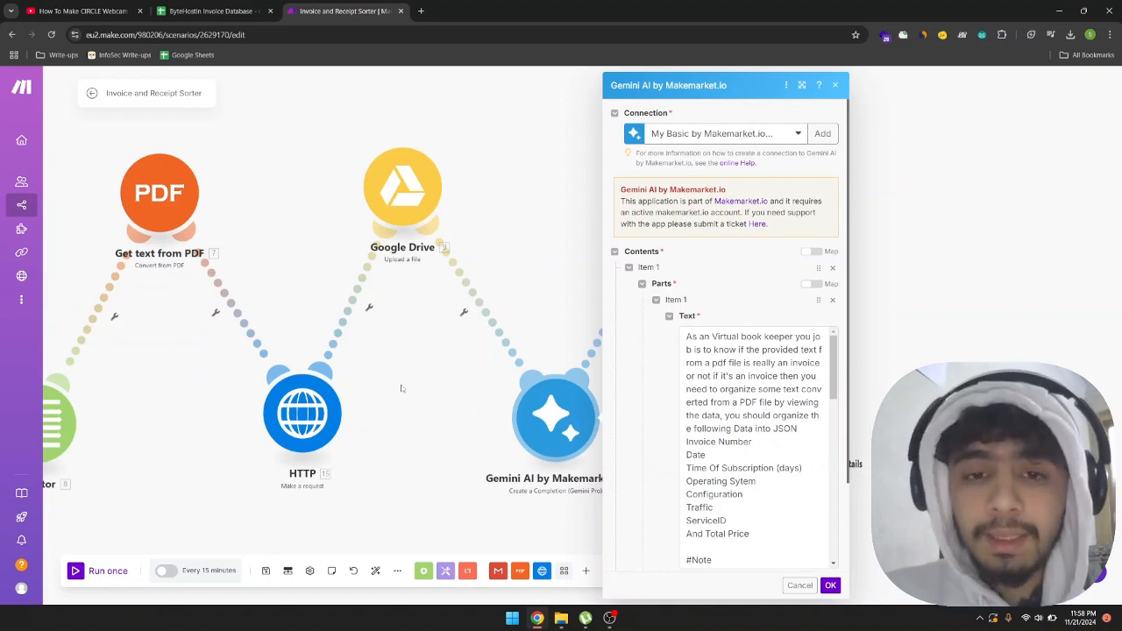
left_click(387, 419)
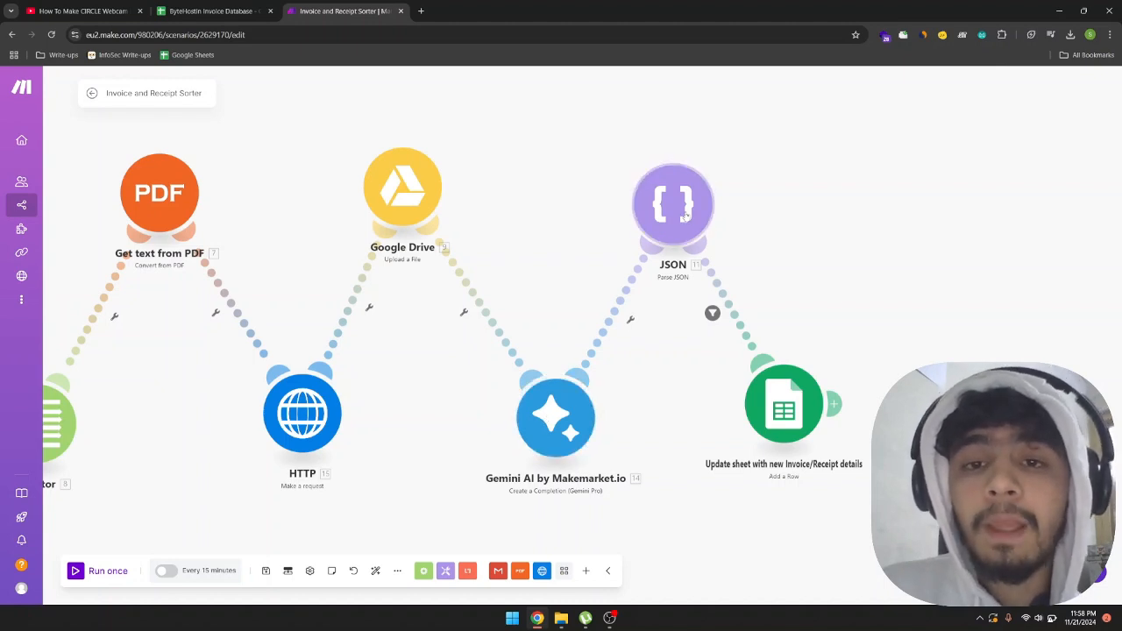
Move the JSON module up and left and the Google Sheets Add a Row module slightly down and right on the canvas.
left_click_drag(683, 212, 686, 193)
left_click_drag(761, 391, 777, 405)
left_click_drag(672, 201, 647, 196)
left_click_drag(817, 428, 807, 432)
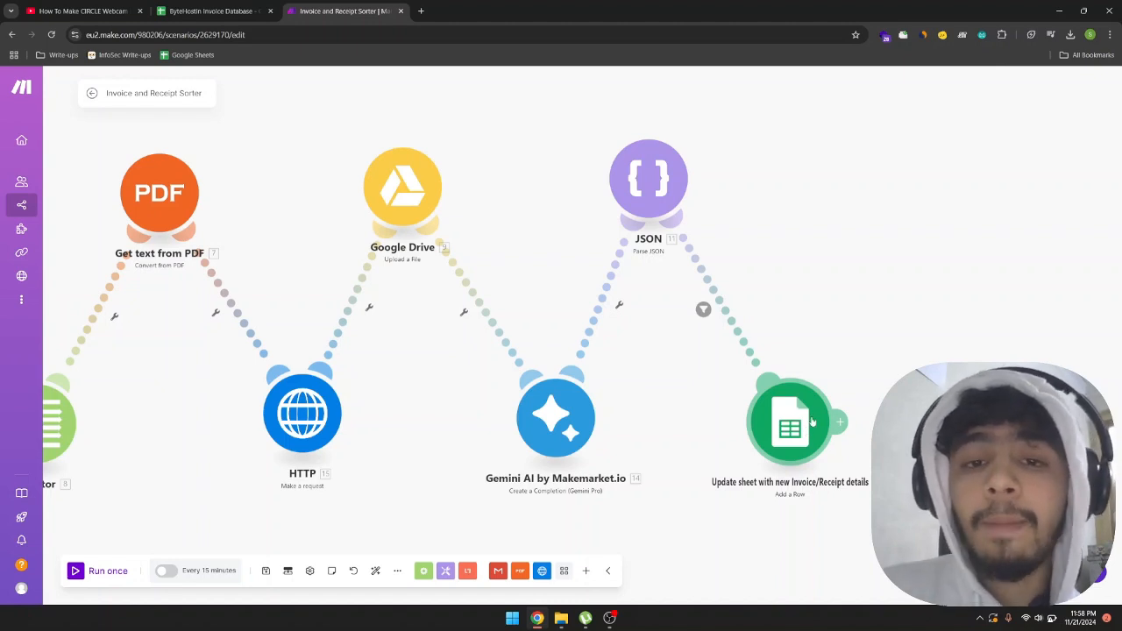
left_click_drag(842, 370, 826, 366)
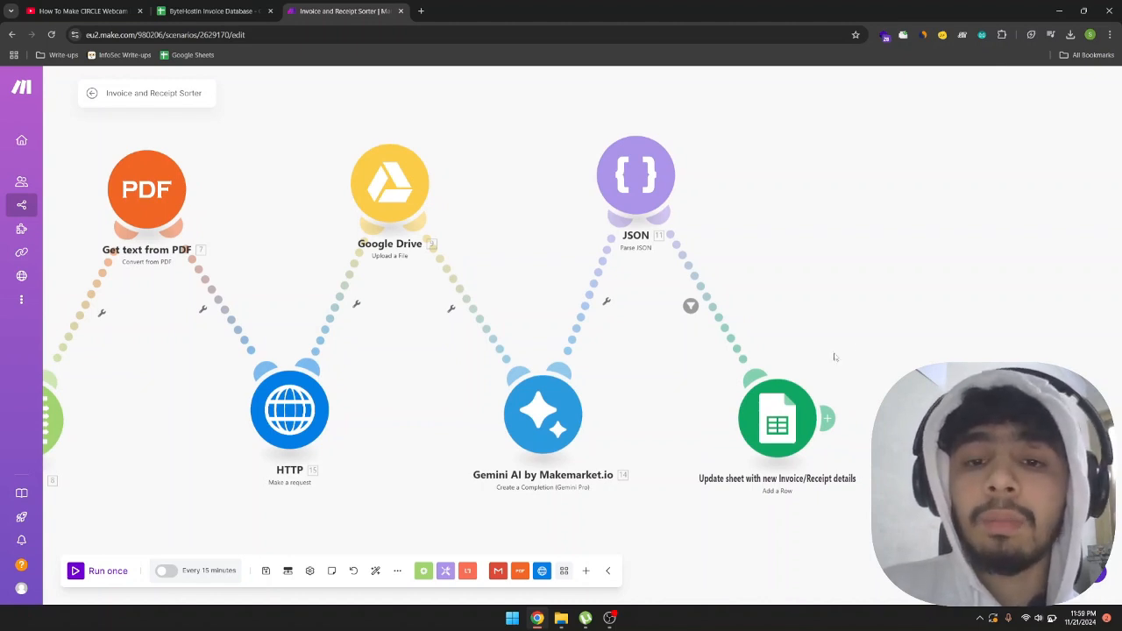
left_click_drag(862, 320, 845, 309)
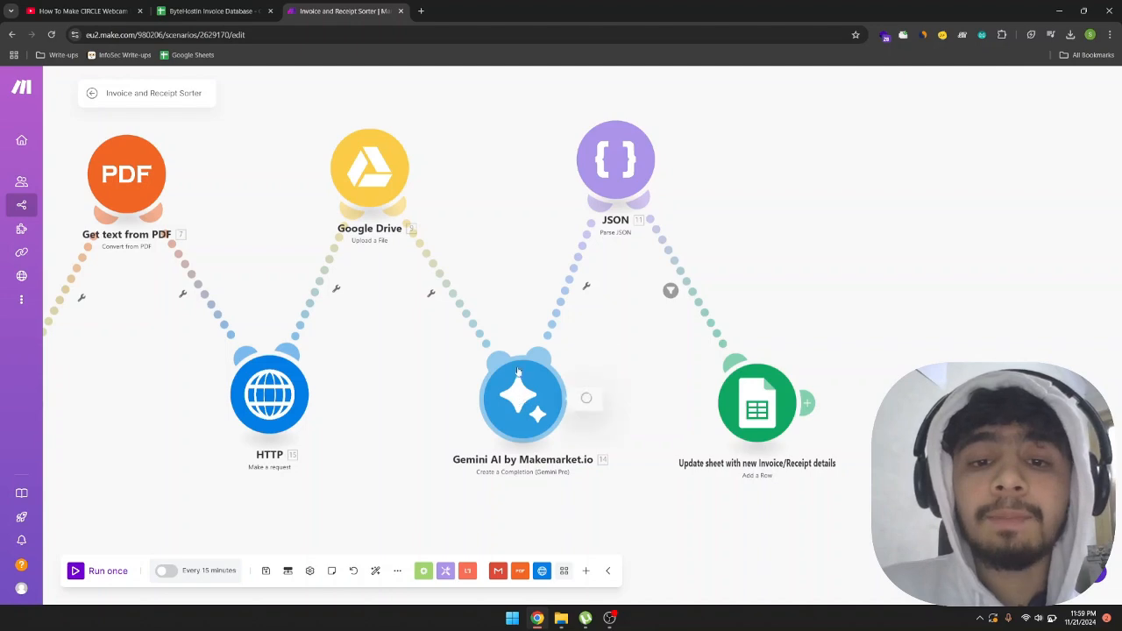
Read through the Gemini AI module's prompt text and recheck the HTTP module's request settings.
left_click(521, 403)
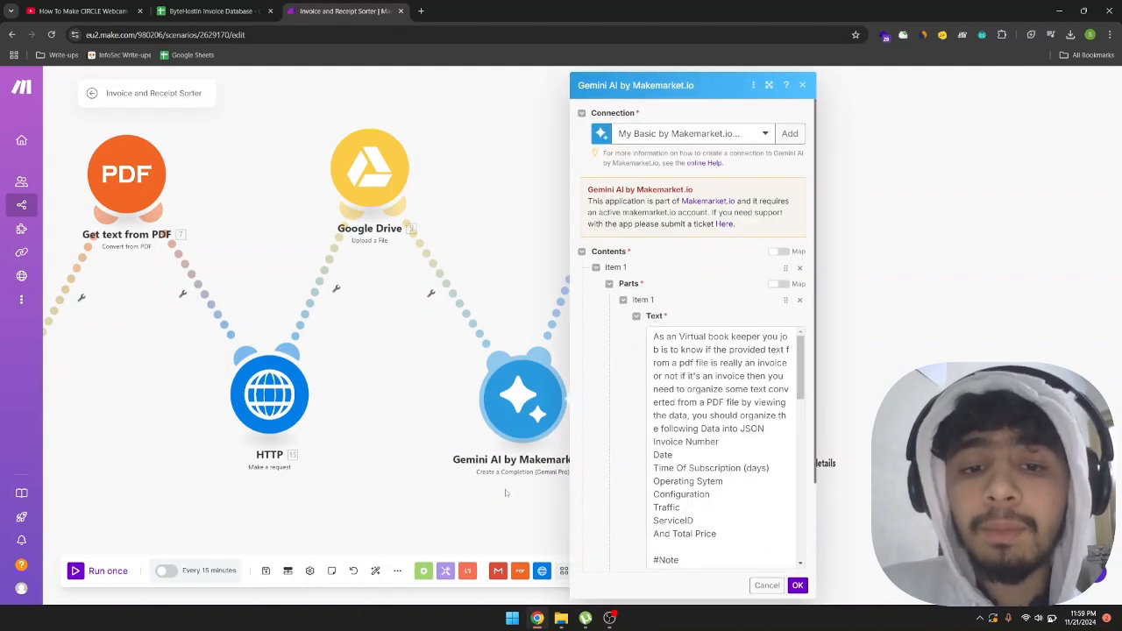
scroll(690, 405, "down", 10)
scroll(690, 405, "down", 5)
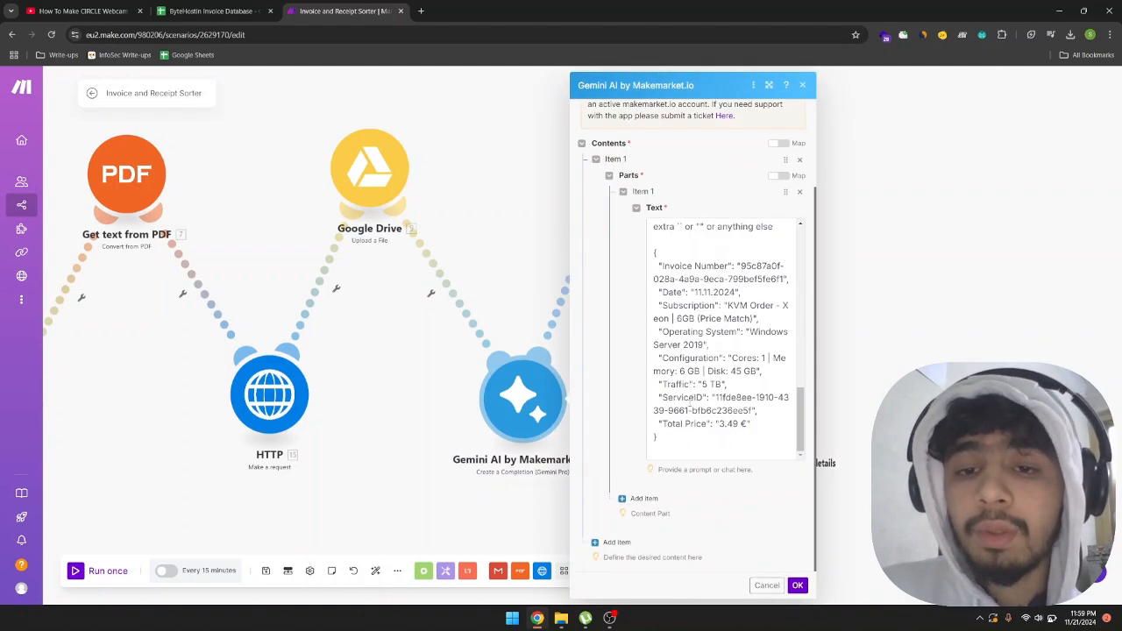
scroll(690, 400, "up", 2)
scroll(700, 430, "up", 6)
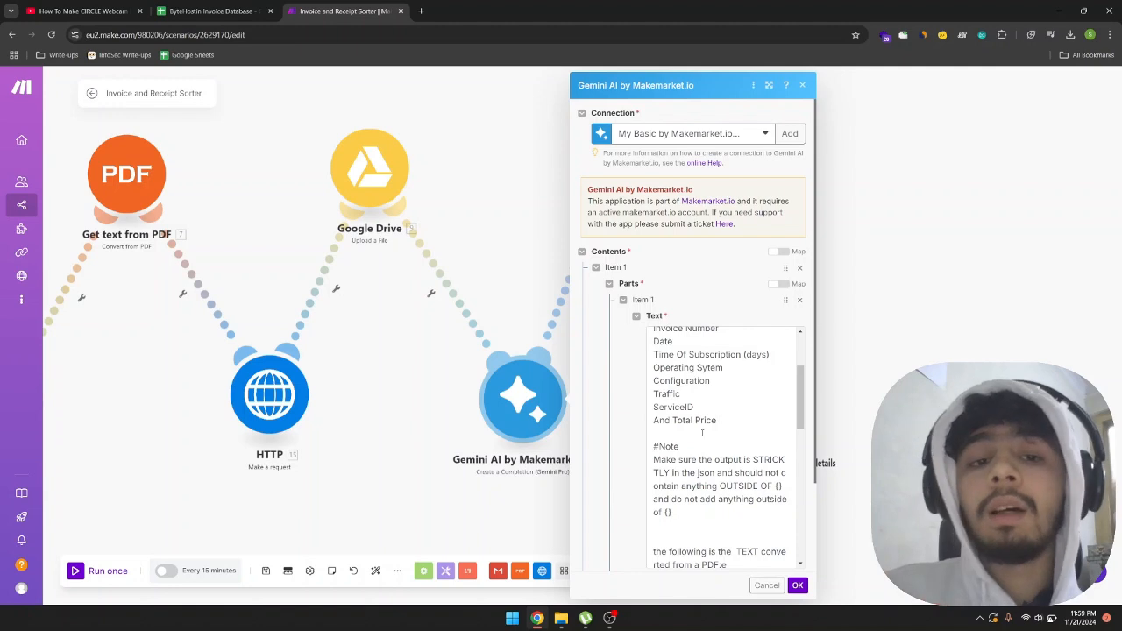
left_click(321, 389)
left_click(320, 390)
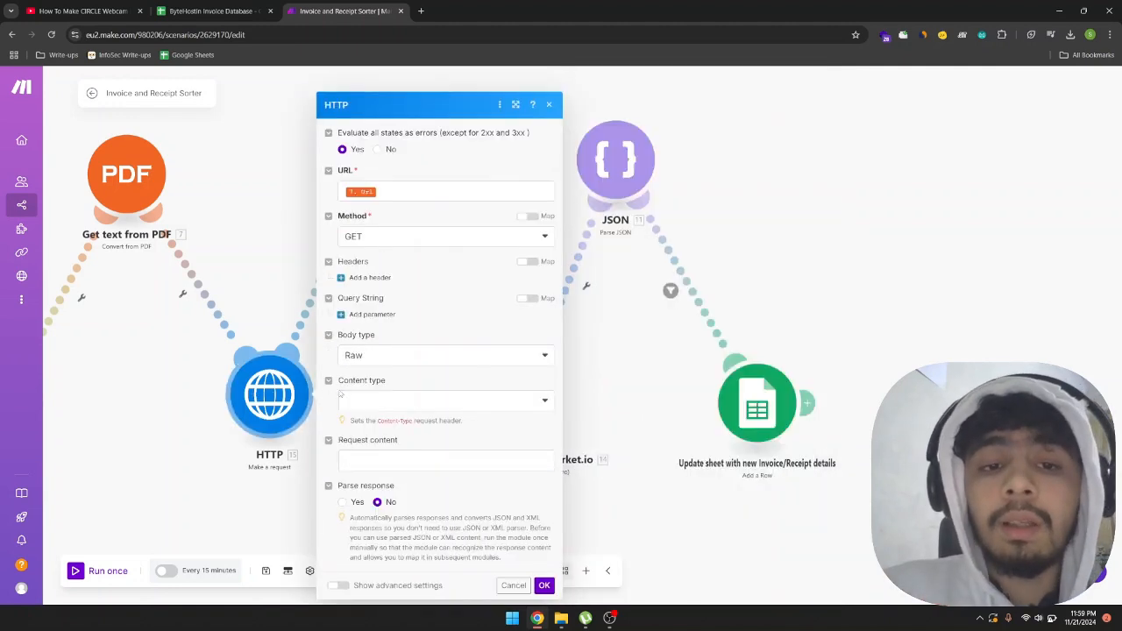
left_click(283, 498)
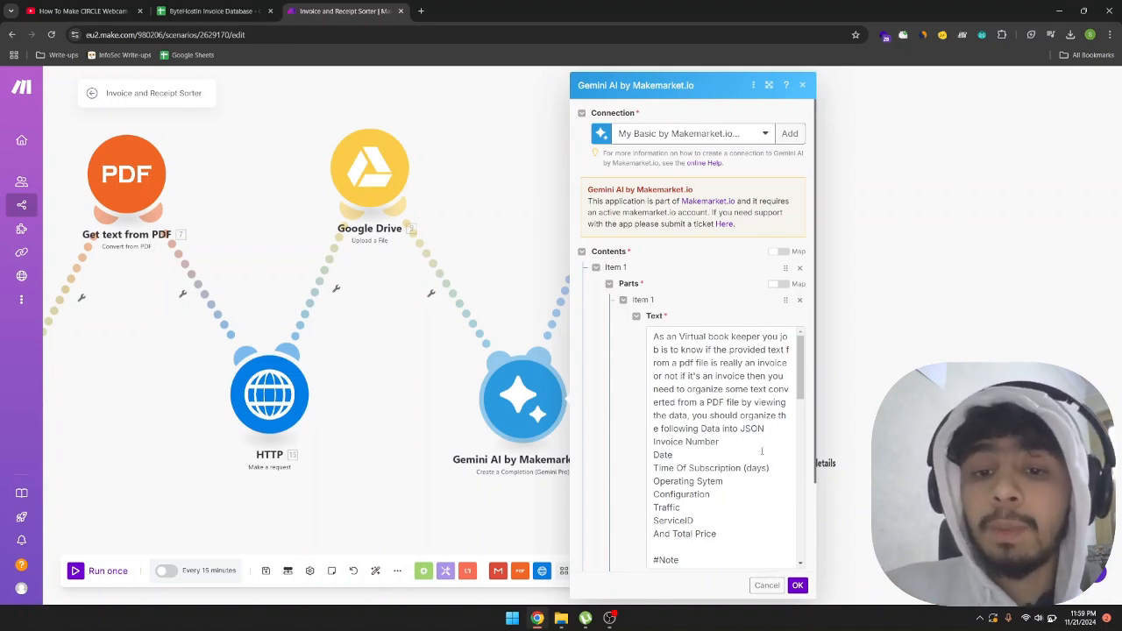
Examine the list of invoice fields requested in the Gemini prompt, from Invoice Number through Configuration.
scroll(762, 451, "down", 3)
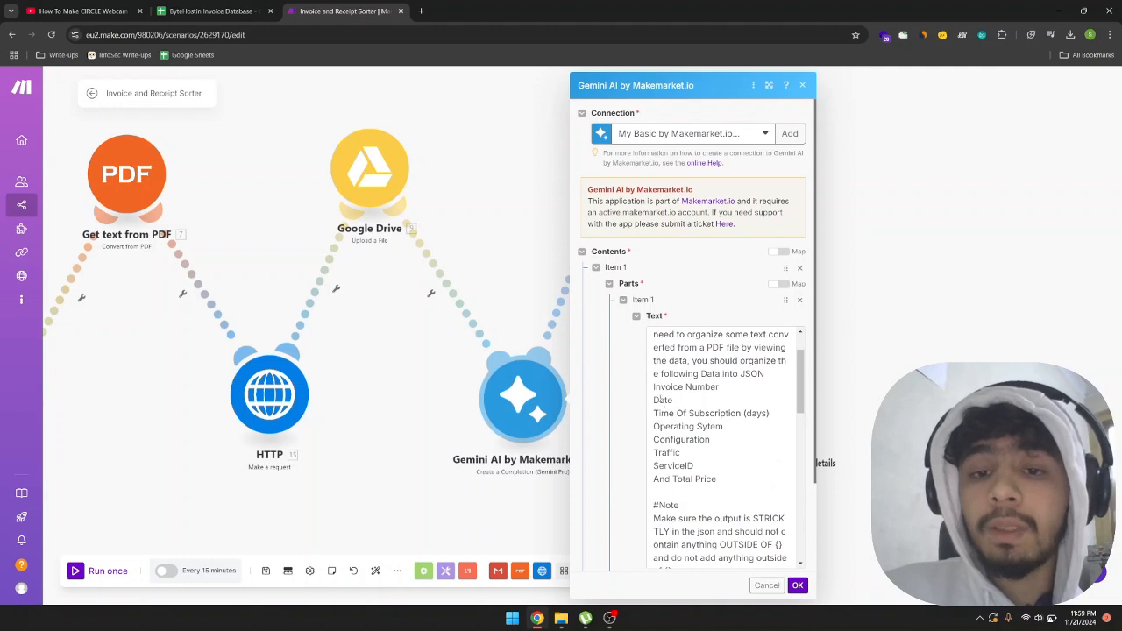
double_click(666, 387)
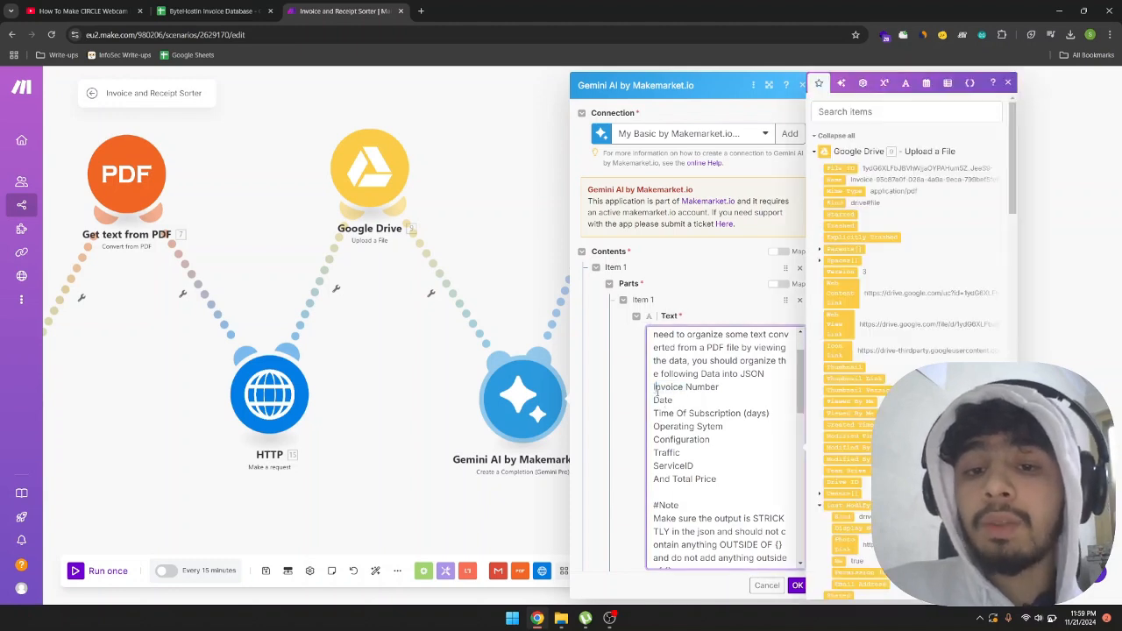
left_click_drag(654, 387, 719, 387)
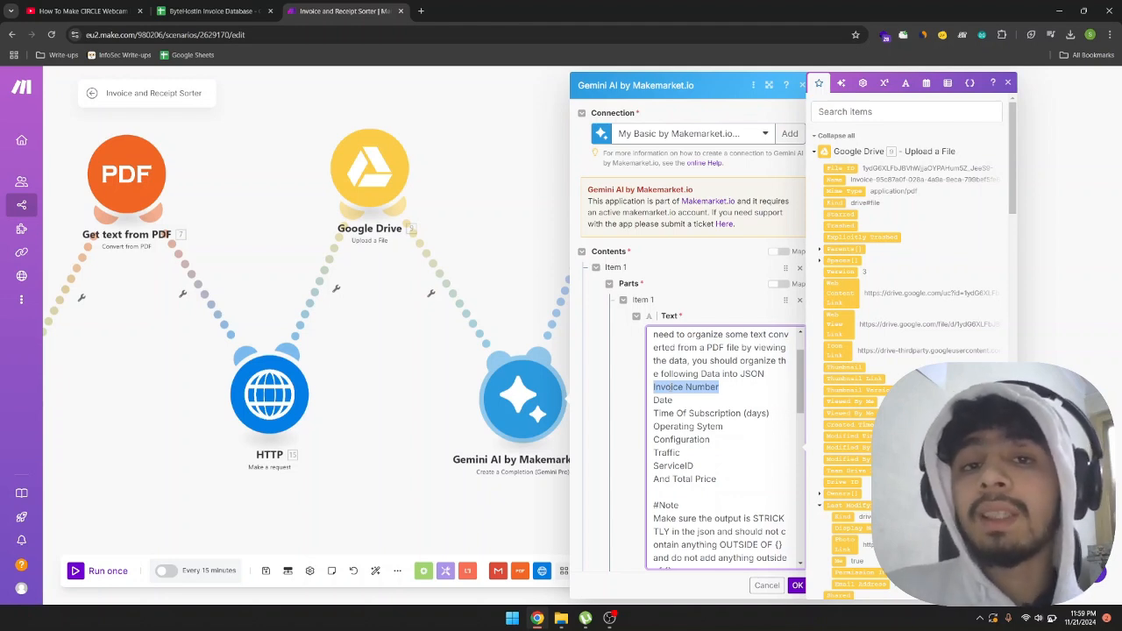
left_click(657, 388)
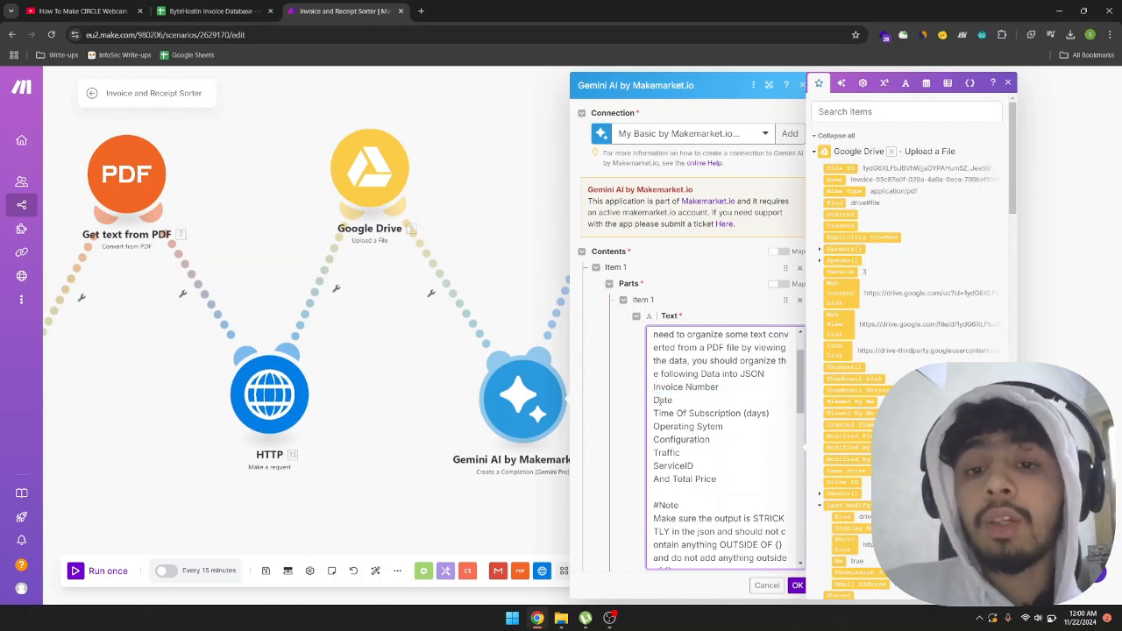
double_click(662, 400)
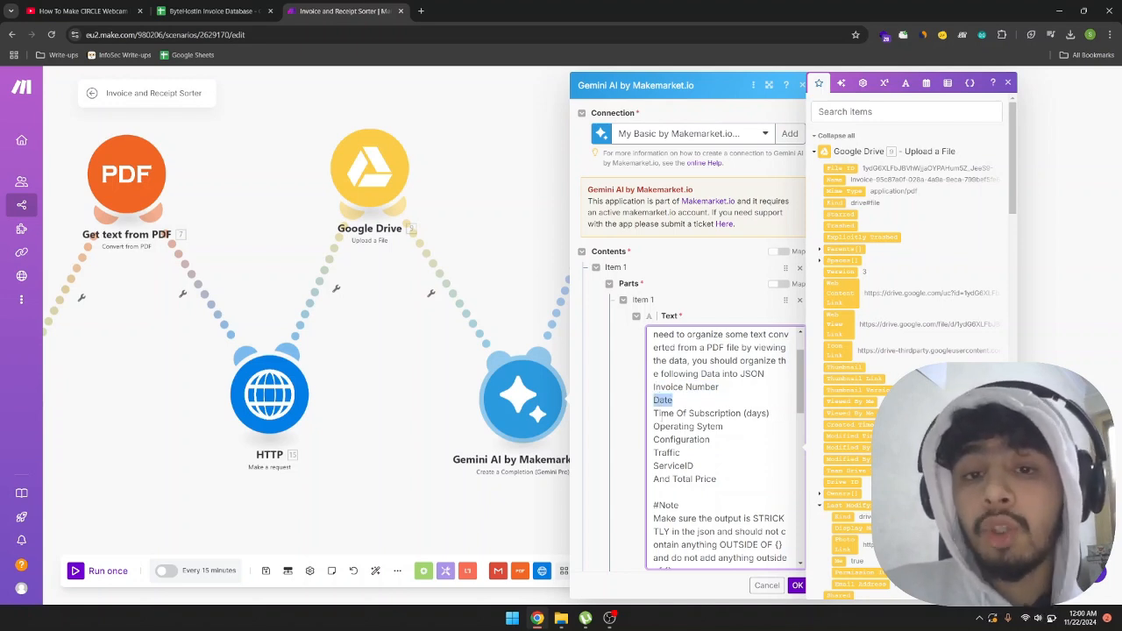
triple_click(661, 414)
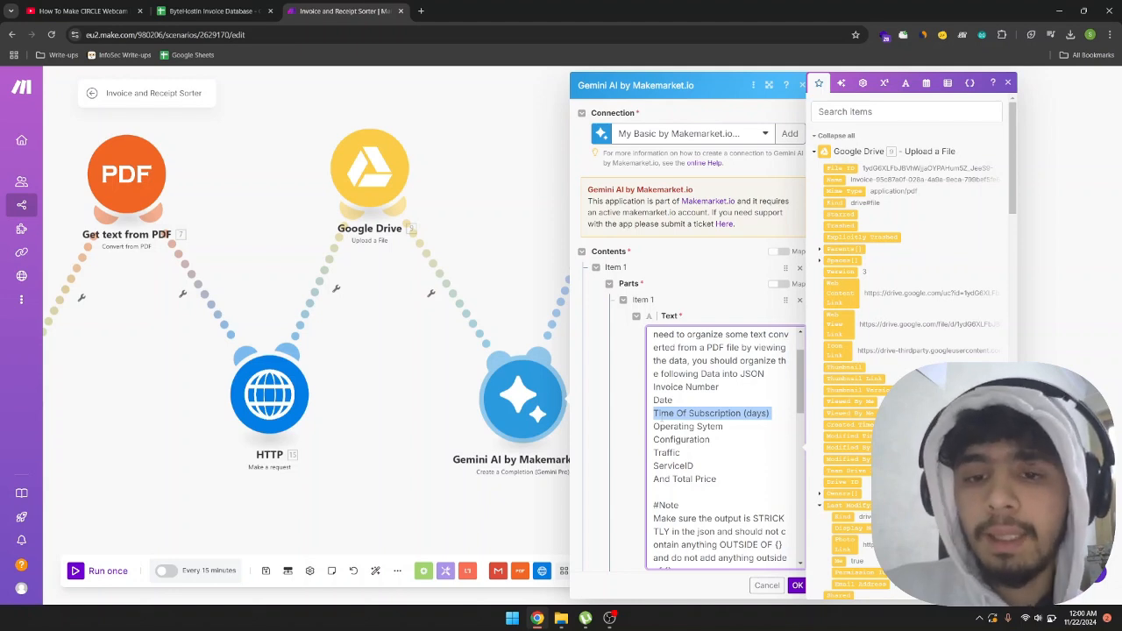
left_click_drag(659, 426, 724, 427)
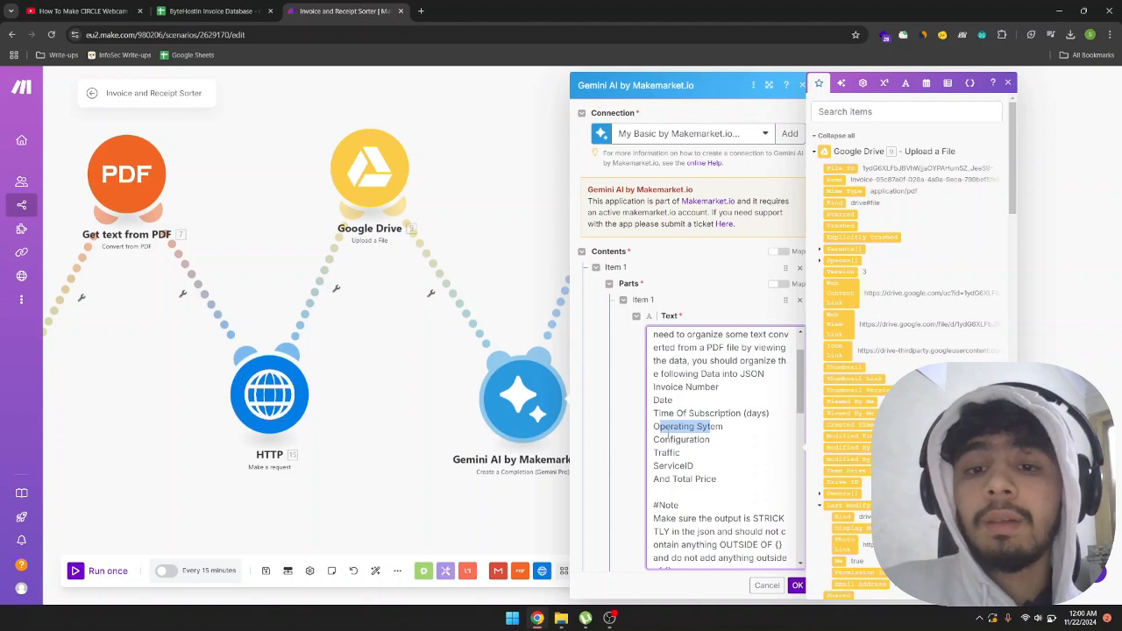
double_click(671, 439)
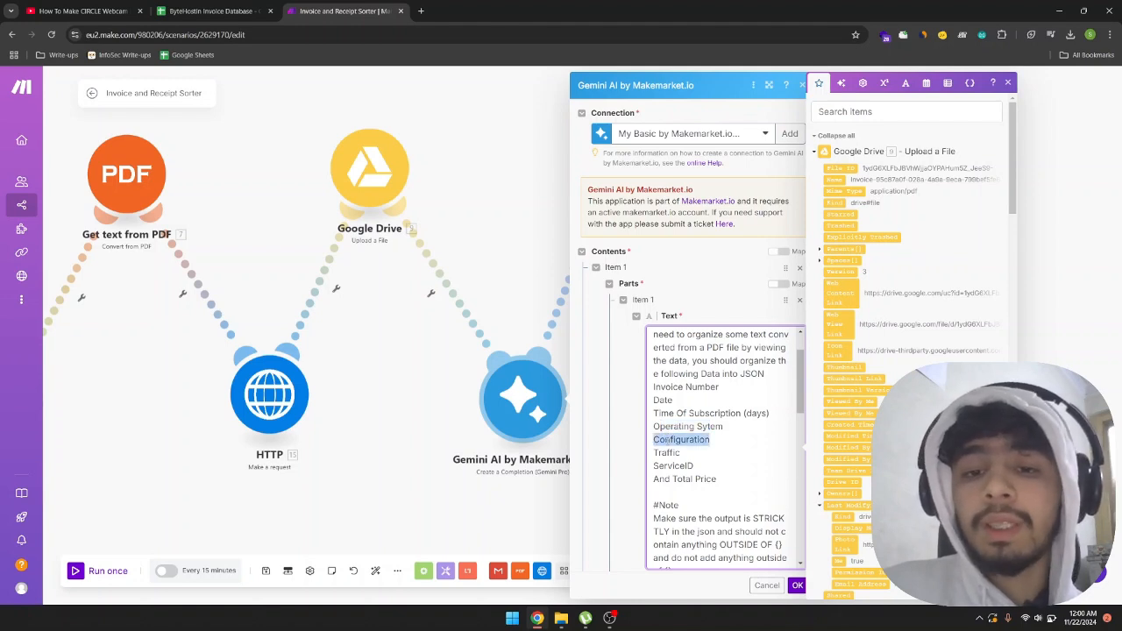
left_click(667, 440)
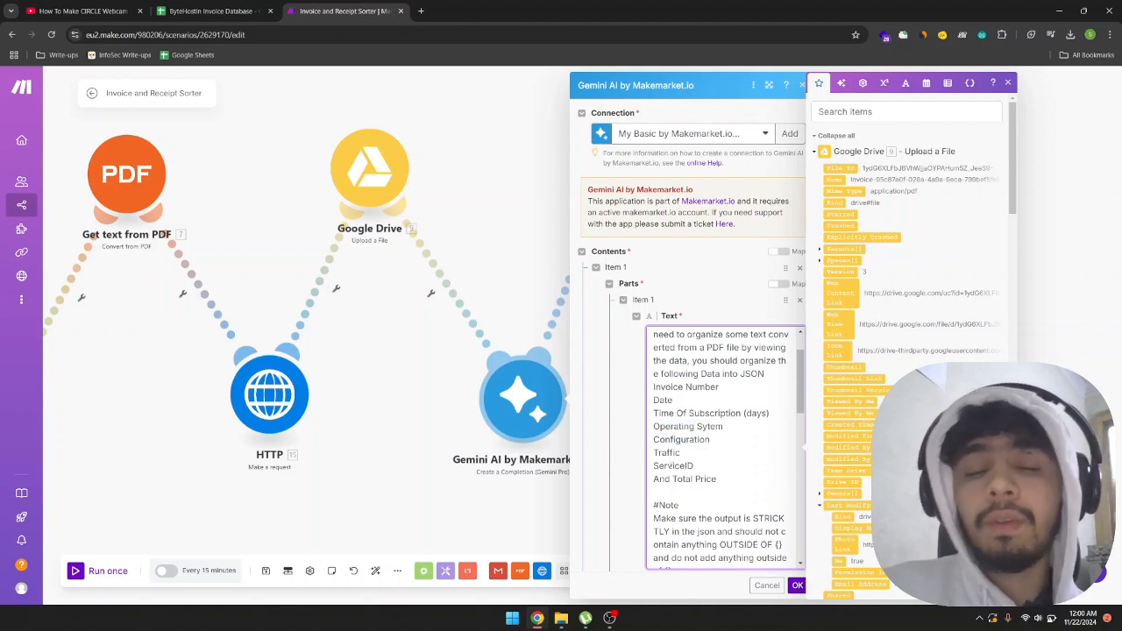
Examine the mapped HTTP Data text and the sample JSON output format in the Gemini prompt.
scroll(671, 464, "down", 10)
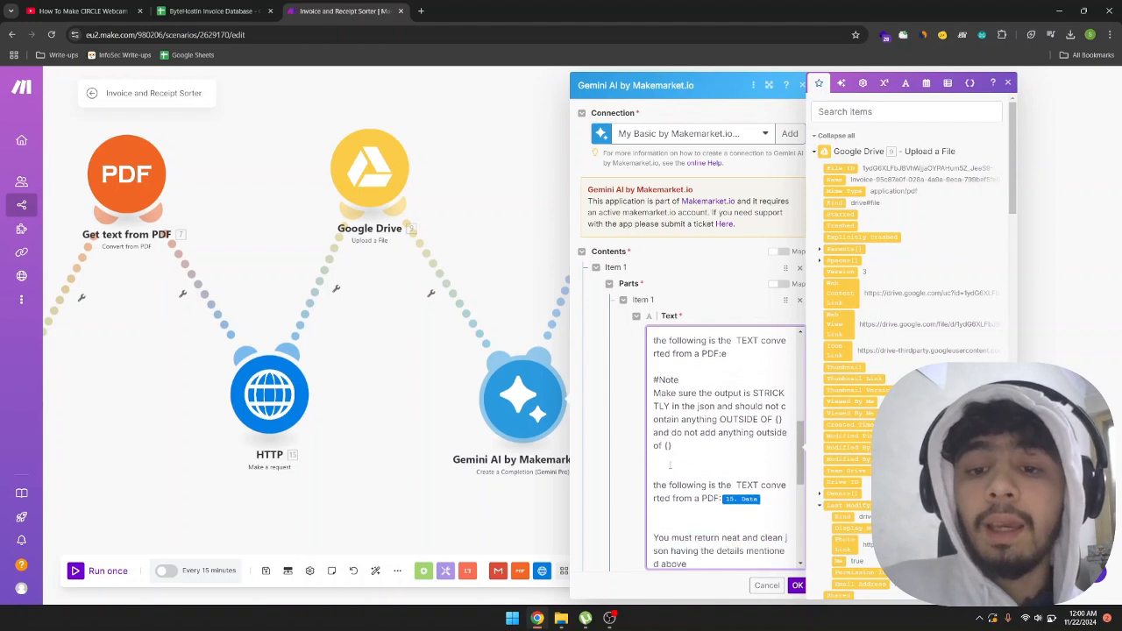
scroll(671, 465, "up", 3)
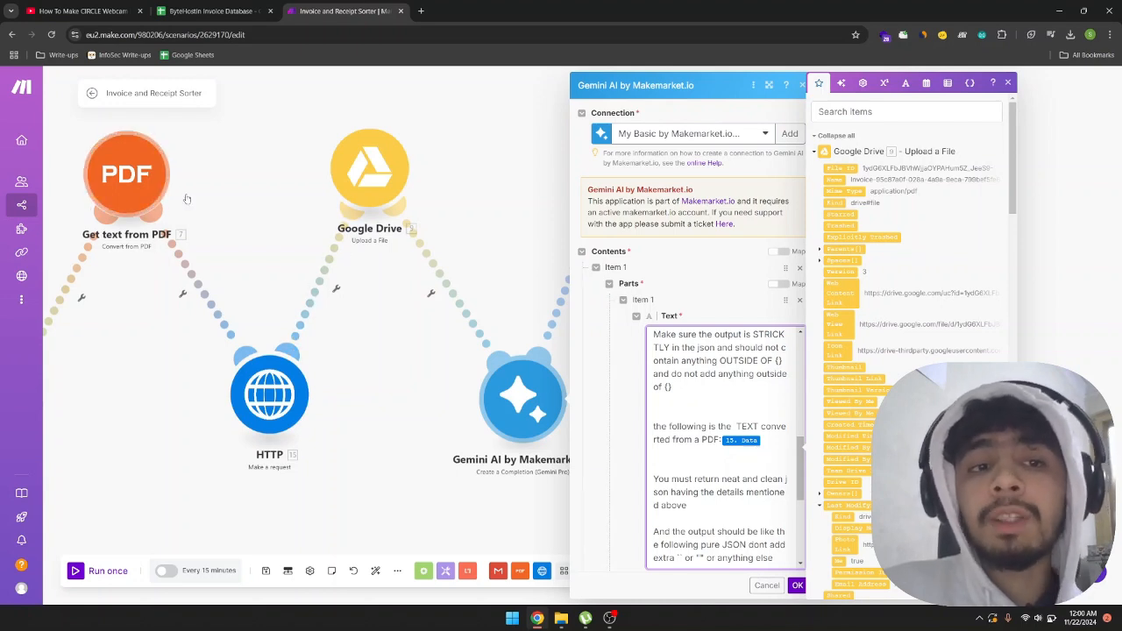
scroll(724, 447, "down", 5)
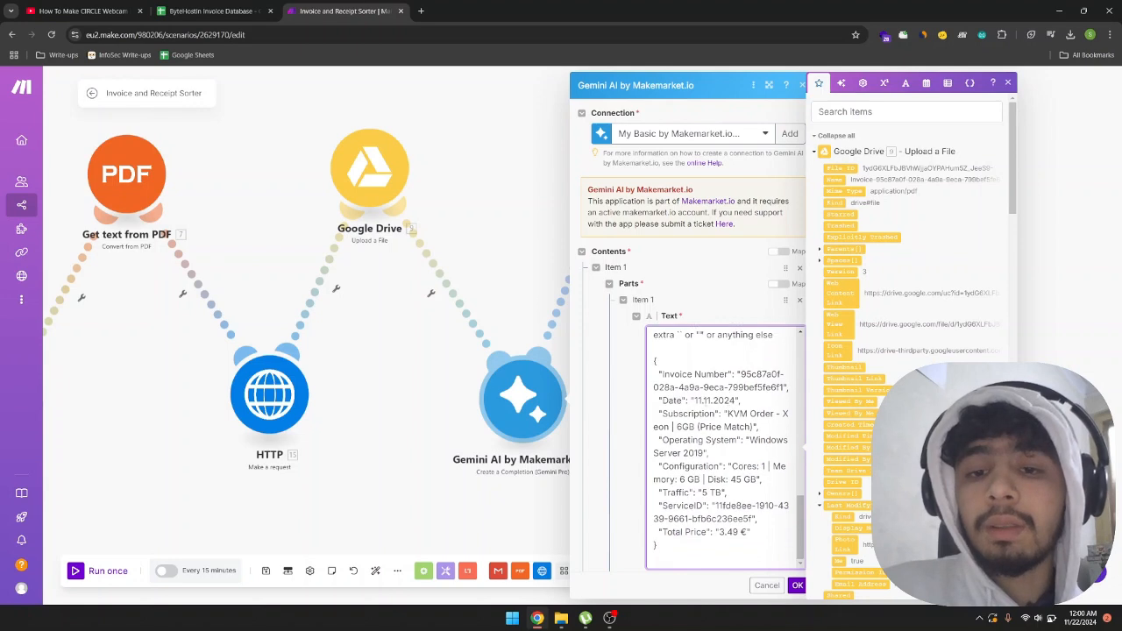
left_click_drag(650, 357, 721, 550)
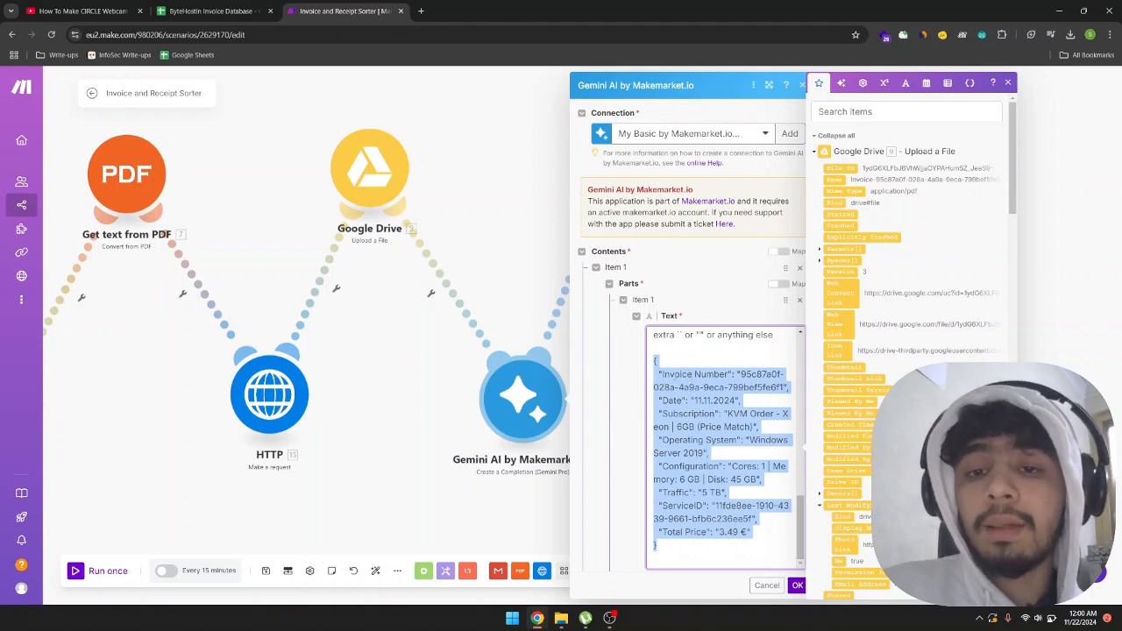
left_click(672, 375)
double_click(673, 375)
double_click(677, 401)
left_click(674, 413)
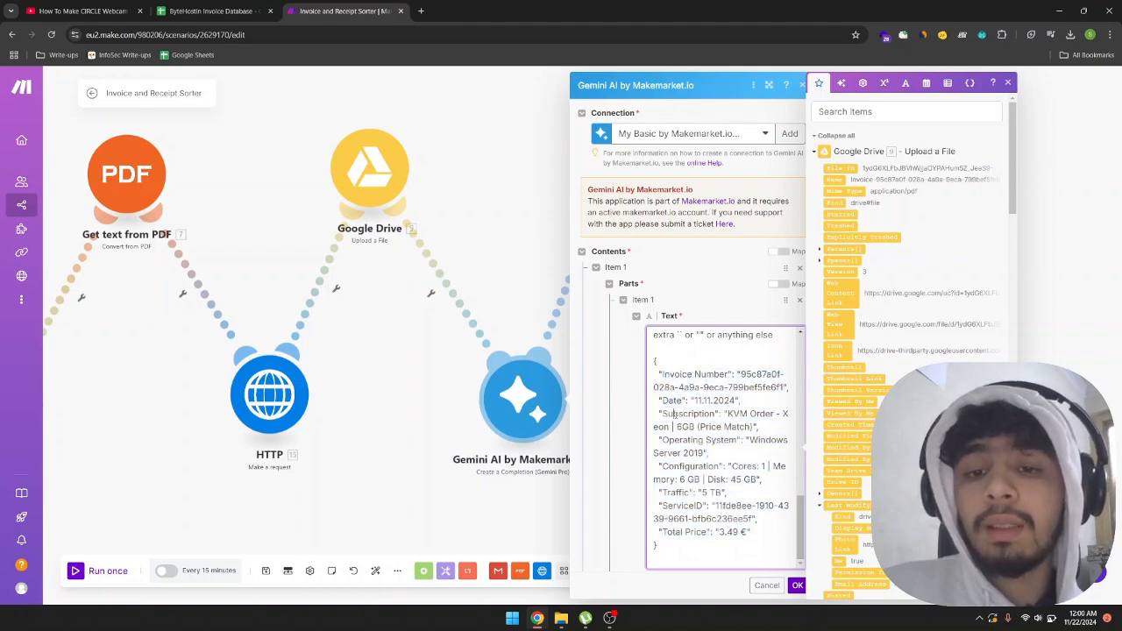
Examine the Subscription, Operating System, Configuration and Traffic entries in the Gemini prompt's sample JSON, and close the module settings without saving.
double_click(675, 413)
triple_click(679, 440)
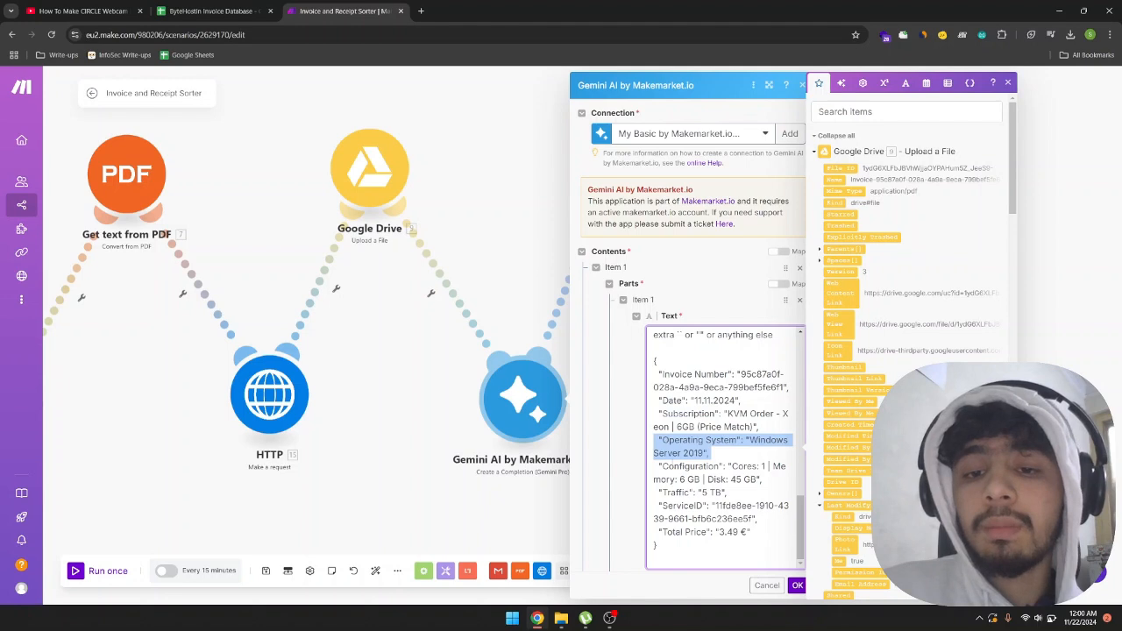
double_click(690, 466)
double_click(675, 492)
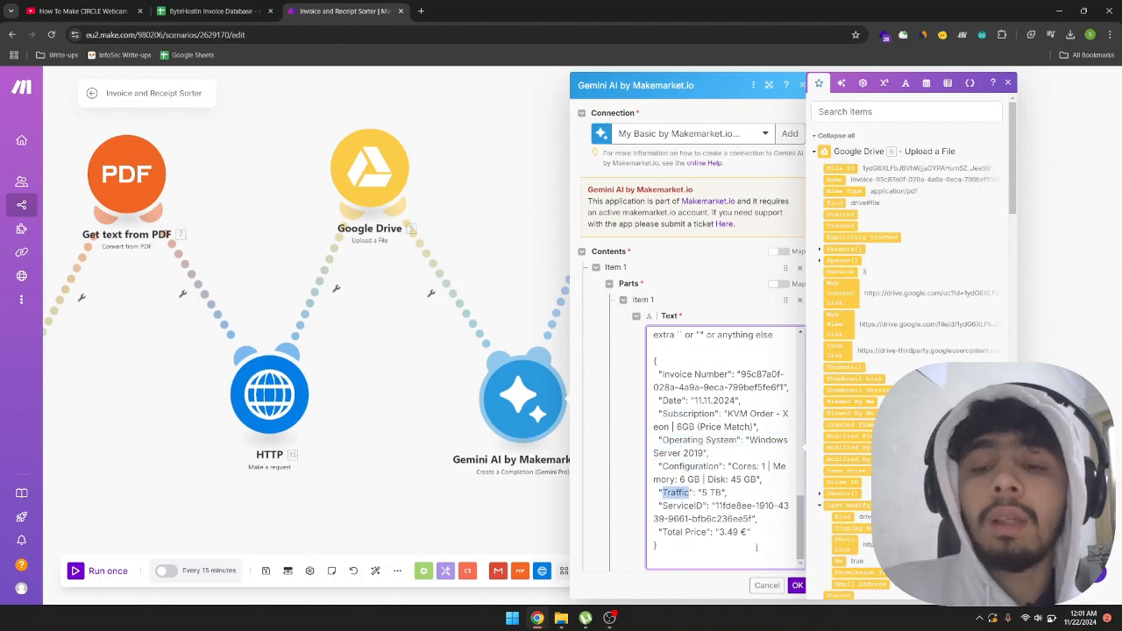
left_click(773, 586)
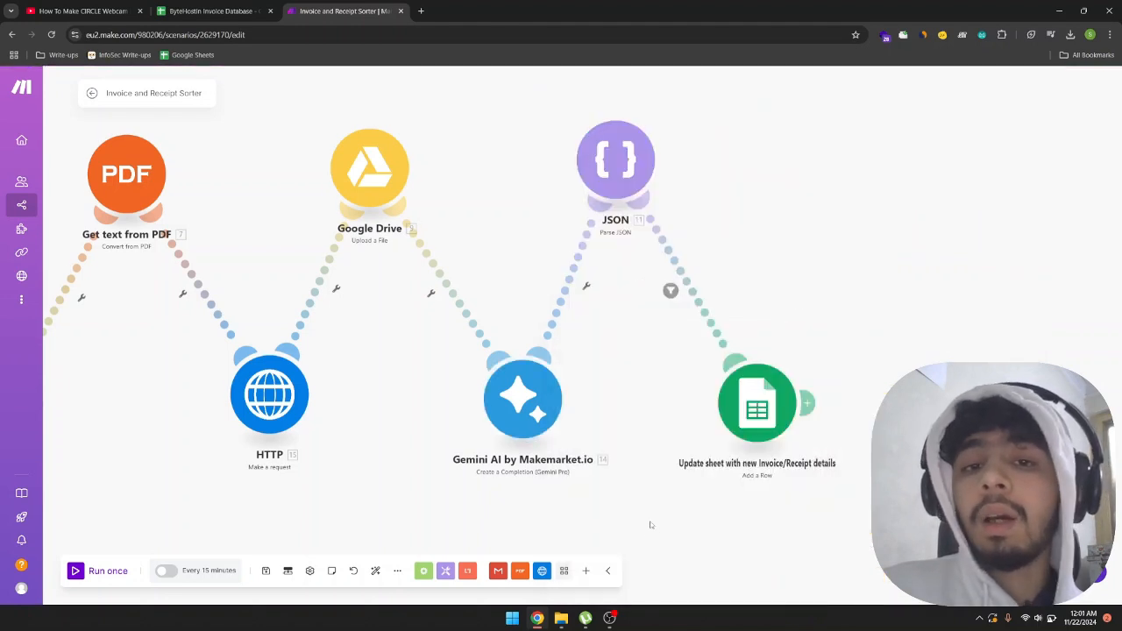
Move the Google Sheets module down and right and the JSON module slightly up on the canvas, and open the JSON module's settings.
left_click_drag(769, 424, 832, 449)
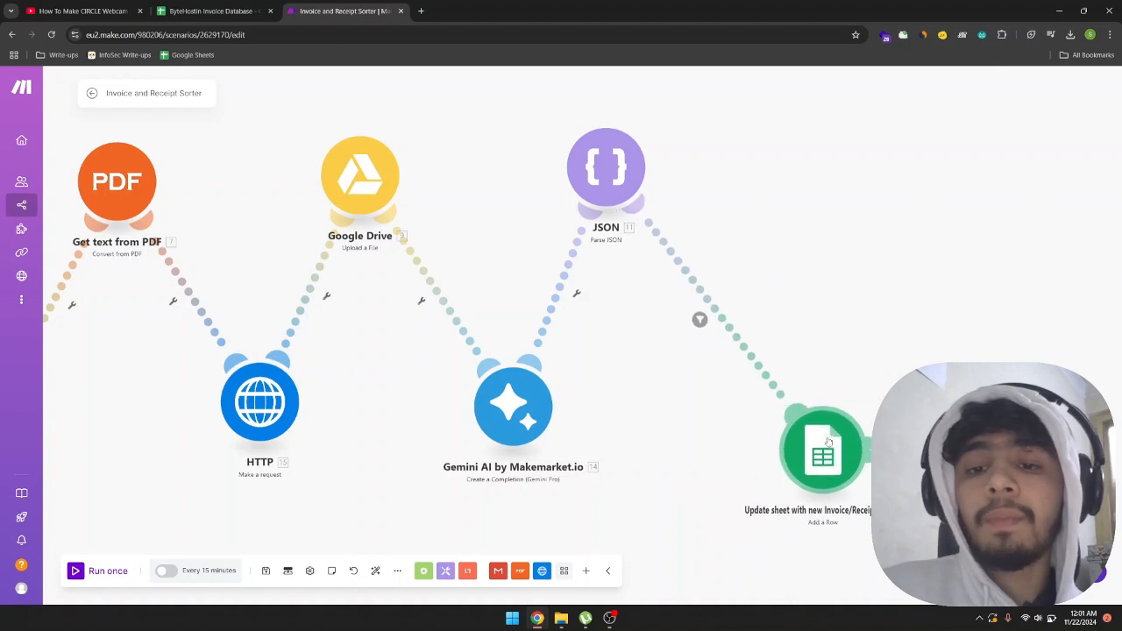
left_click_drag(619, 239, 619, 226)
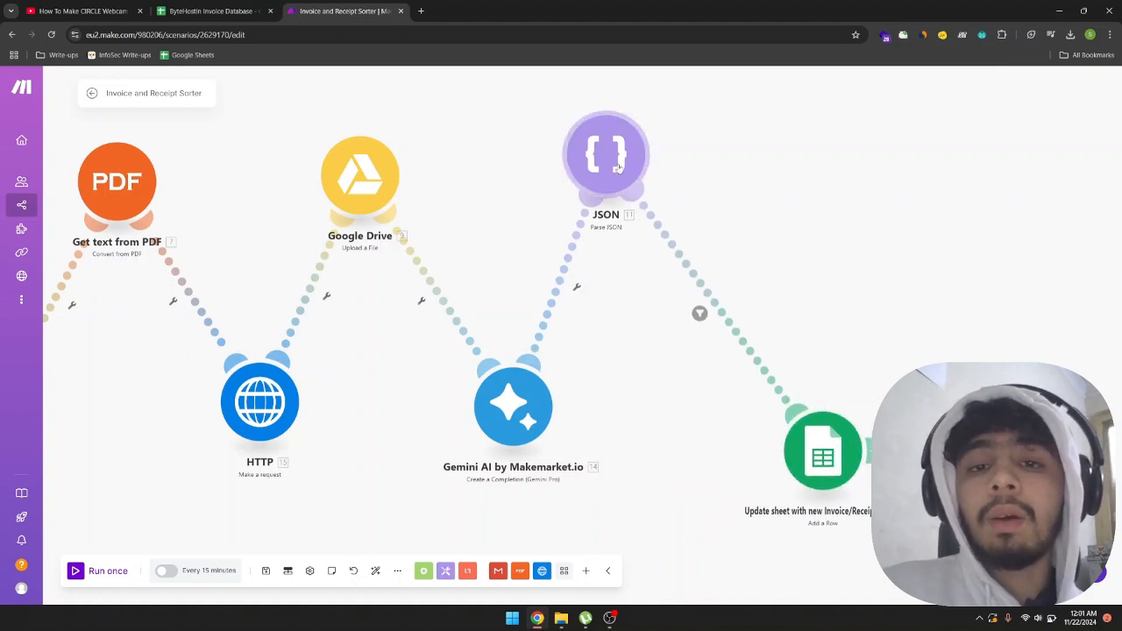
left_click(619, 159)
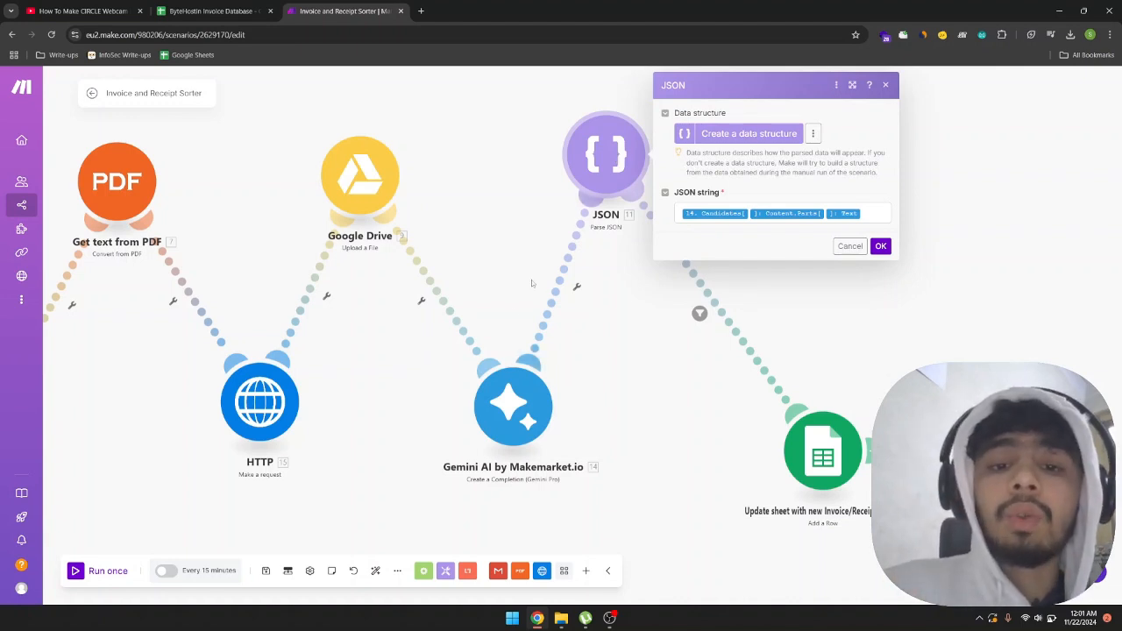
Reread the Gemini AI module's prompt, from the requested invoice fields to the mapped HTTP Data and sample JSON output.
left_click(483, 443)
left_click(526, 420)
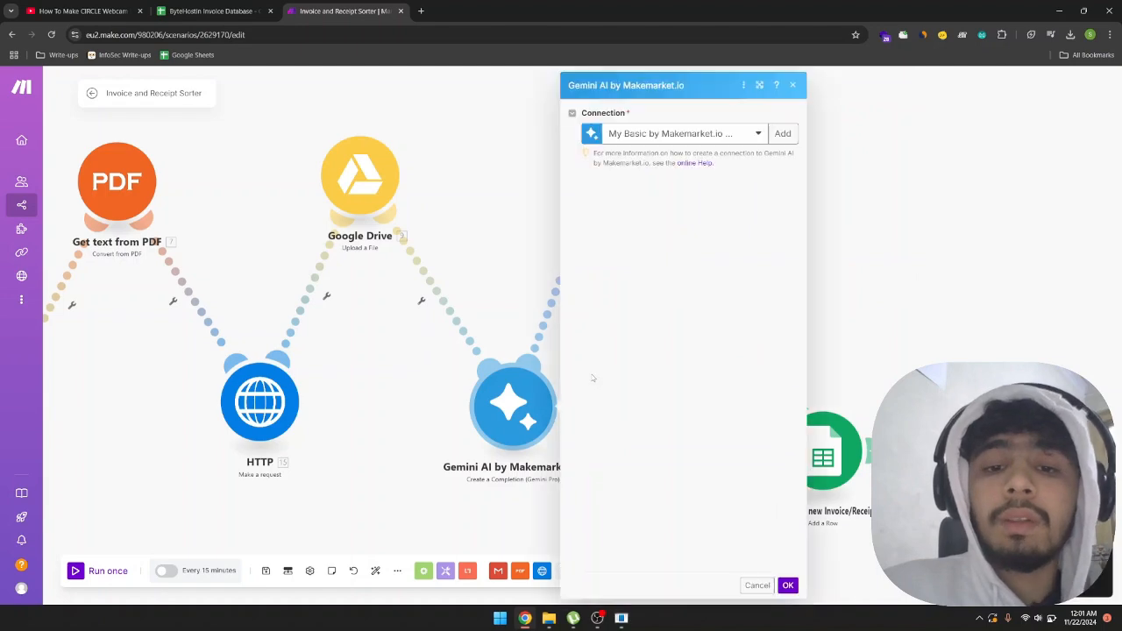
left_click(598, 331)
scroll(715, 419, "down", 5)
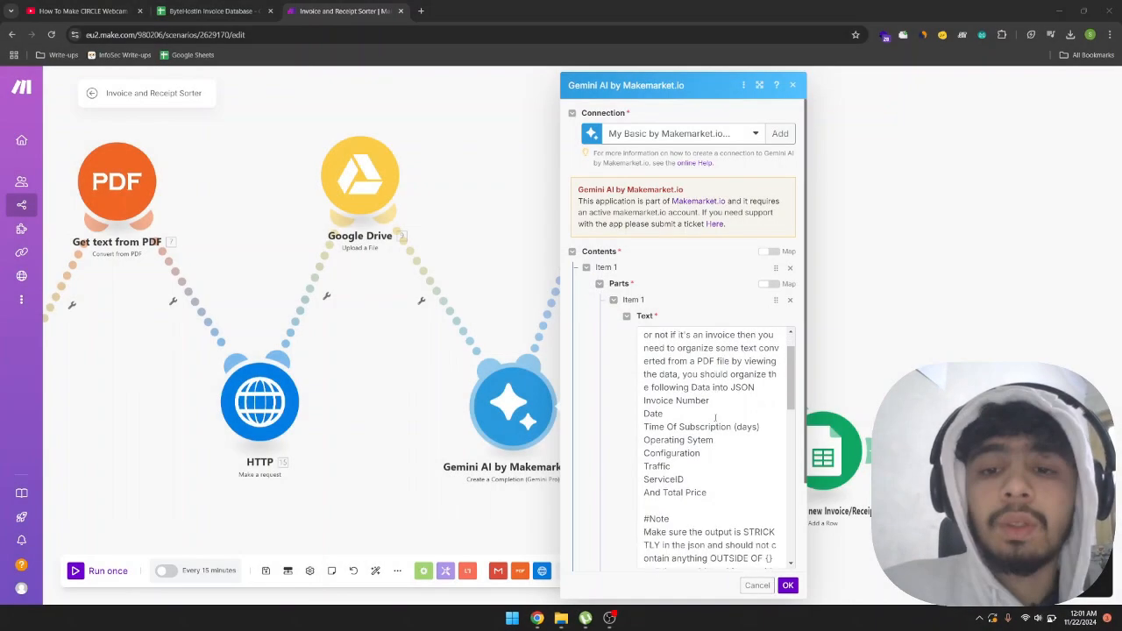
scroll(716, 419, "down", 8)
scroll(715, 419, "up", 3)
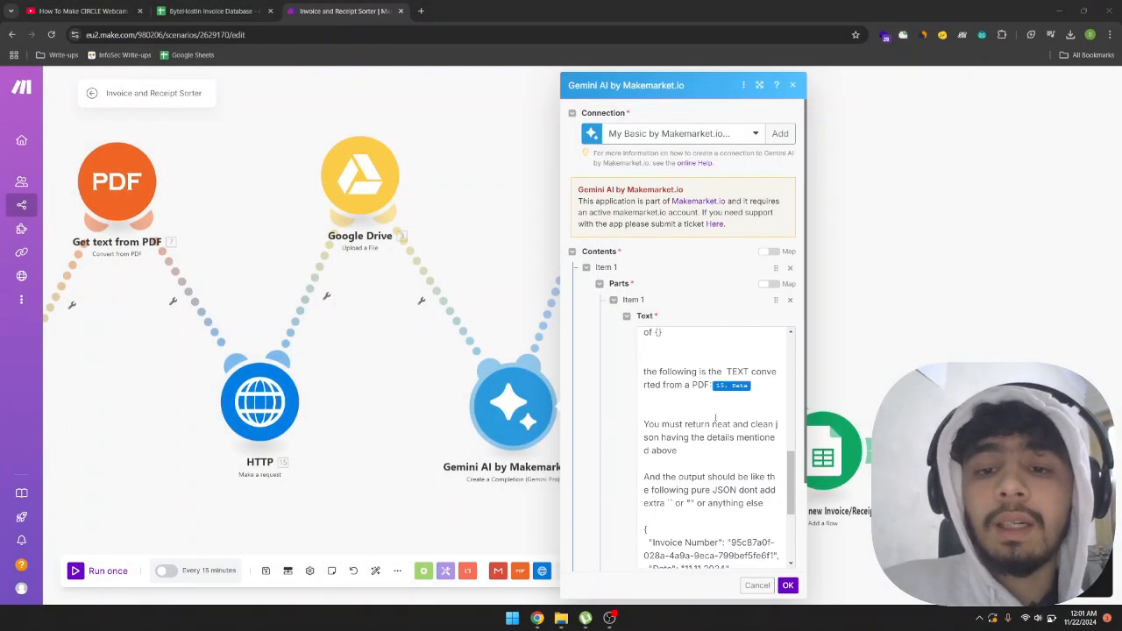
scroll(715, 419, "down", 4)
scroll(716, 419, "up", 3)
left_click(462, 231)
Review the JSON module's mapped JSON string and the Document Type filter conditions between the JSON and Google Sheets modules.
left_click_drag(529, 261, 439, 301)
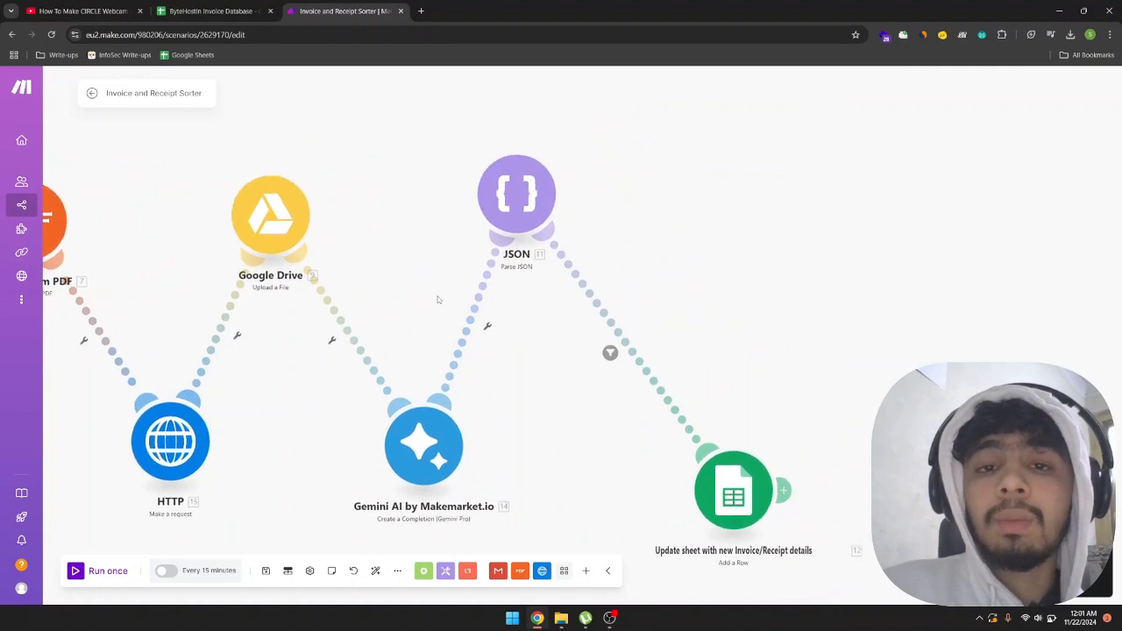
left_click(530, 207)
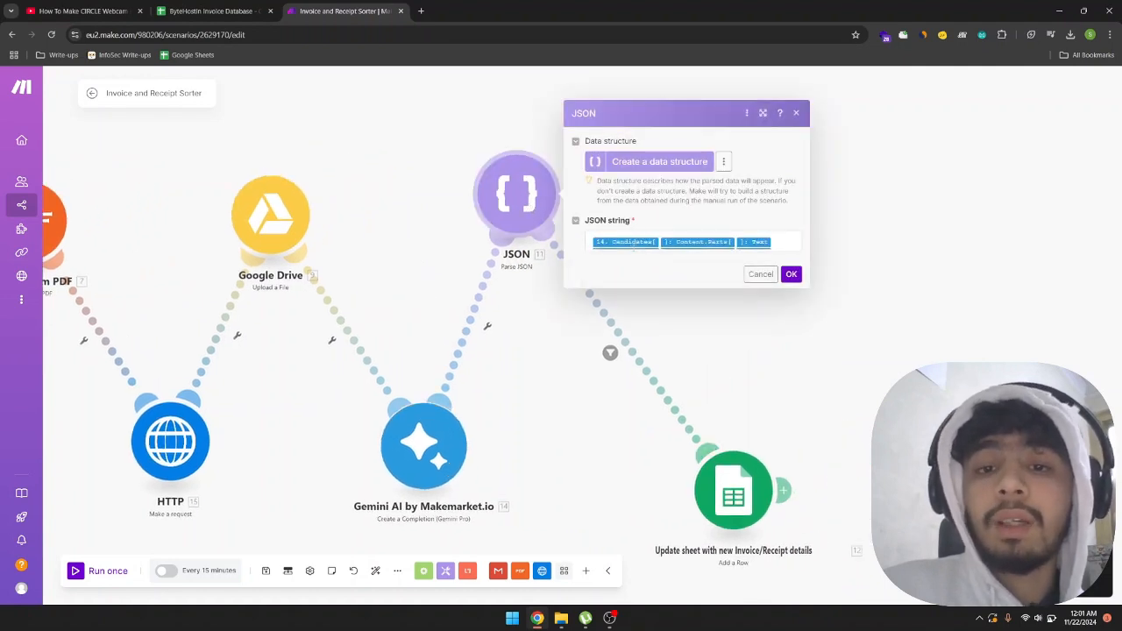
left_click(610, 352)
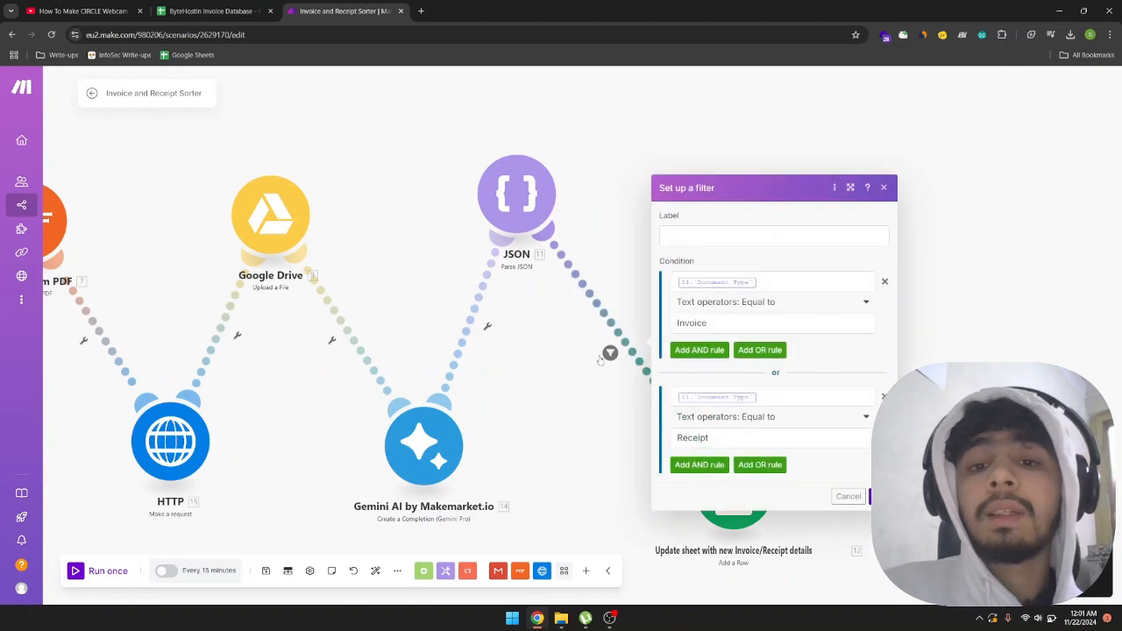
left_click(558, 340)
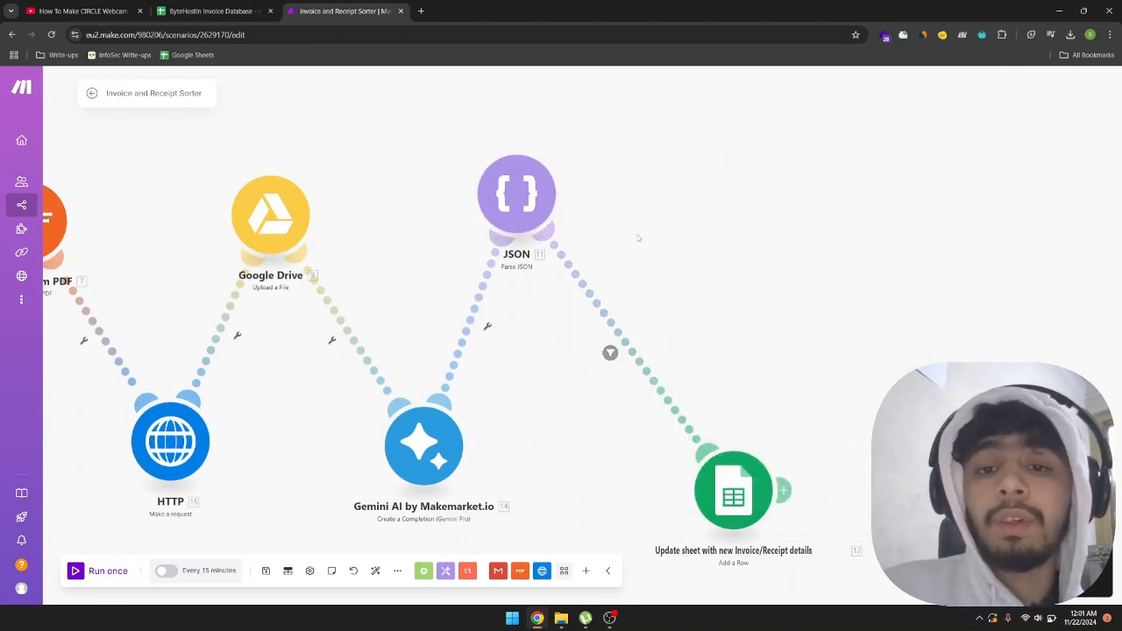
Move the Google Sheets module up and left, closer to the JSON module, and review its spreadsheet settings and column mappings.
left_click_drag(667, 312, 621, 268)
left_click_drag(678, 435, 644, 396)
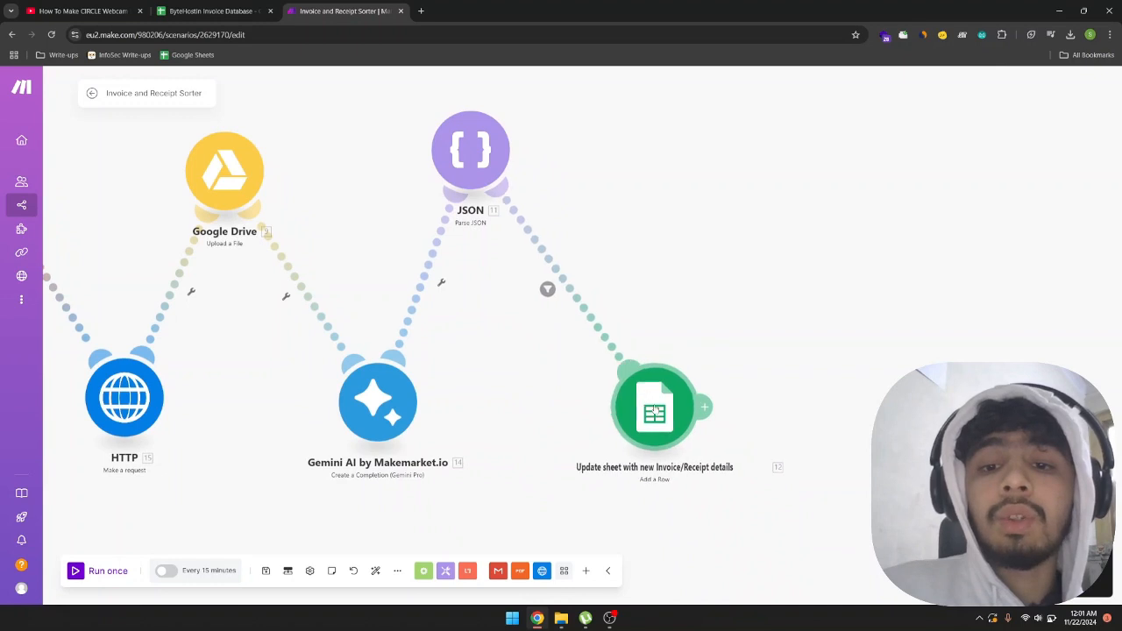
left_click(619, 412)
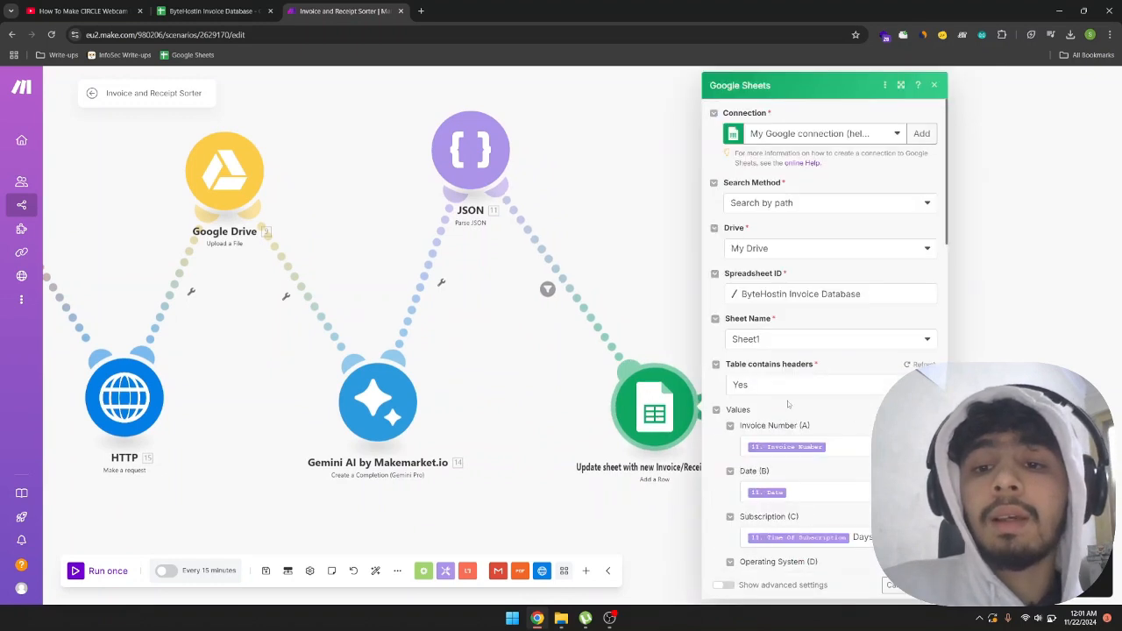
scroll(816, 413, "down", 4)
scroll(815, 413, "down", 1)
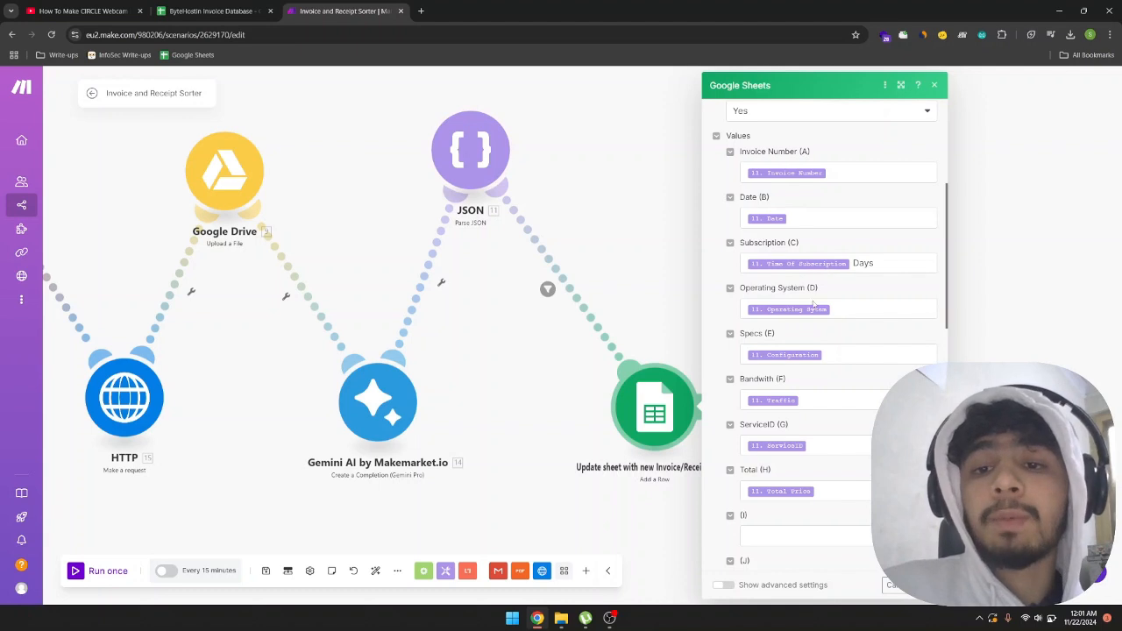
scroll(799, 406, "down", 1)
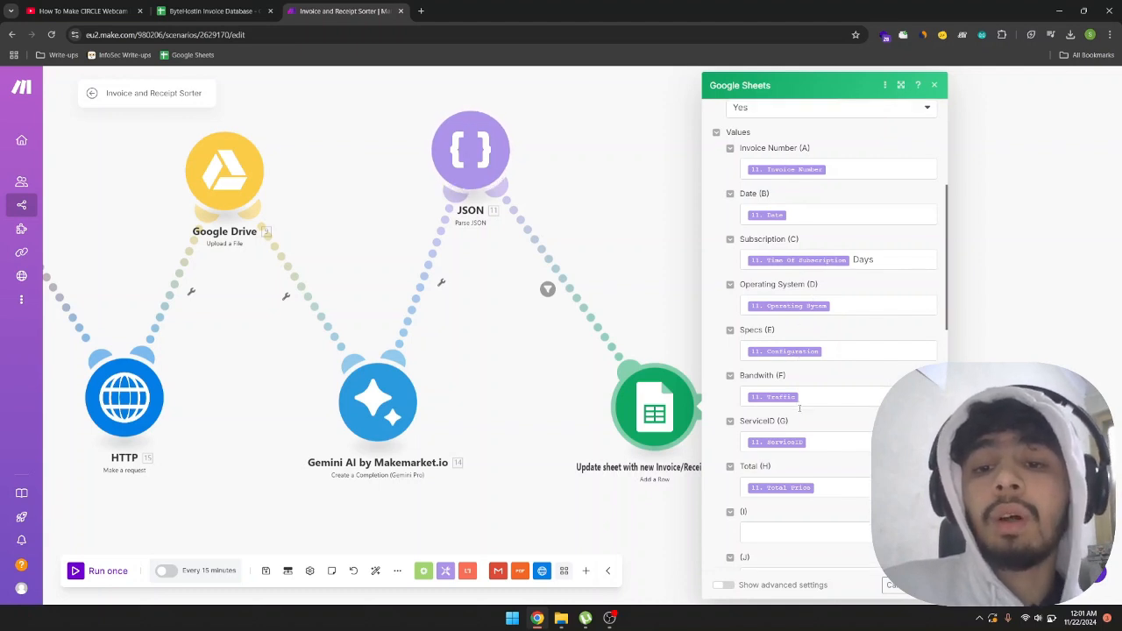
scroll(799, 407, "down", 3)
scroll(799, 406, "up", 2)
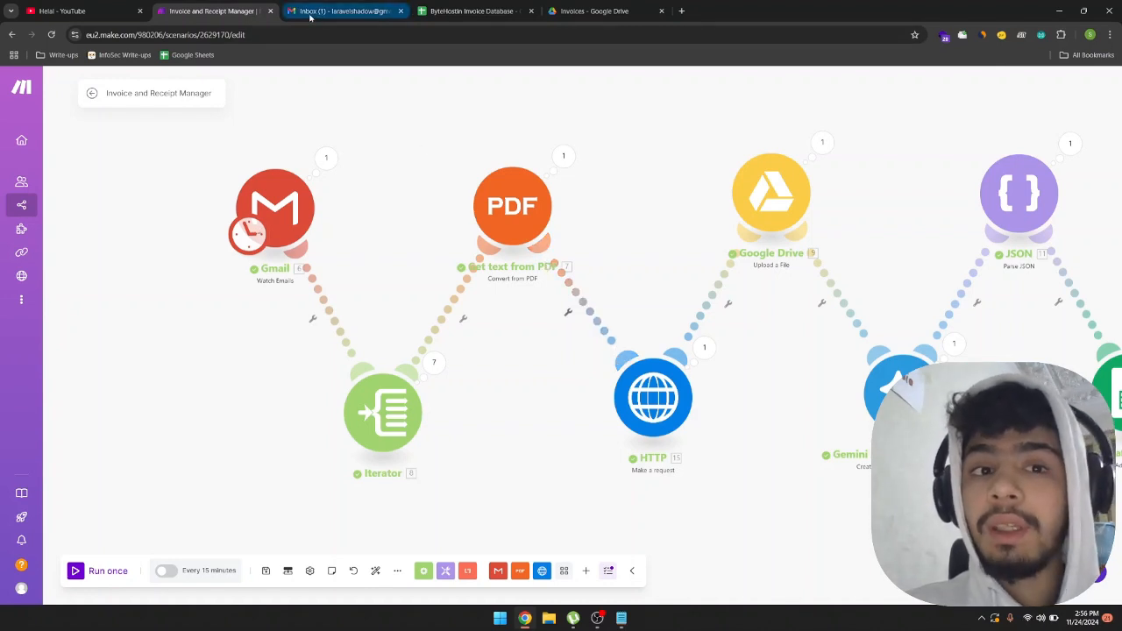
Set the Gmail trigger to mark messages as read when fetched, checking the inbox before saving, and start processing from All emails.
mouse_move(309, 17)
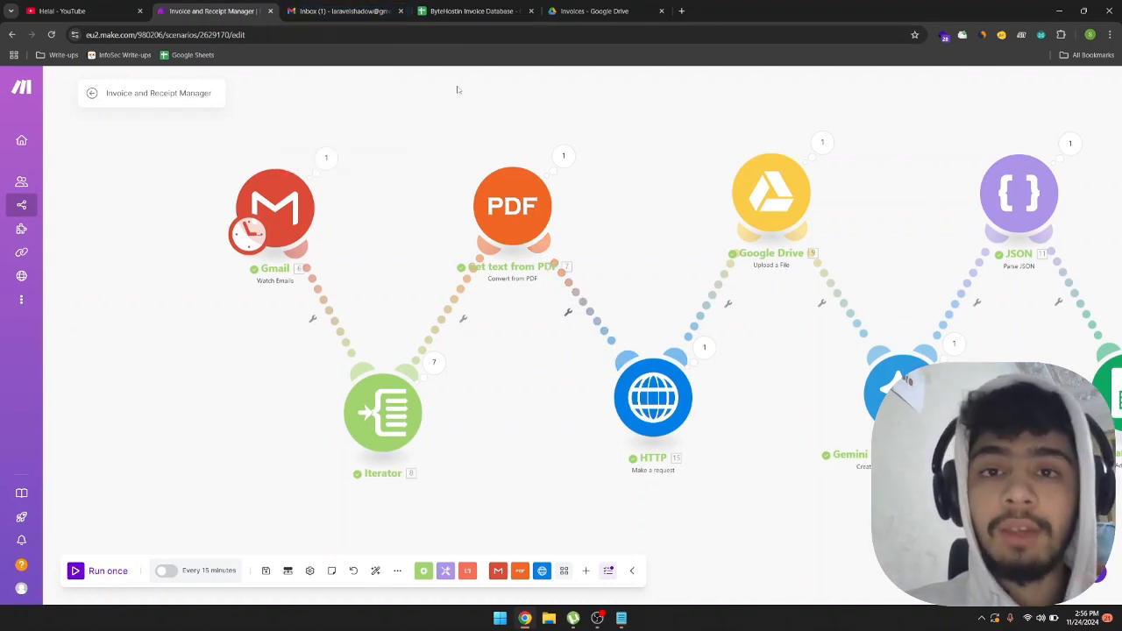
left_click(297, 218)
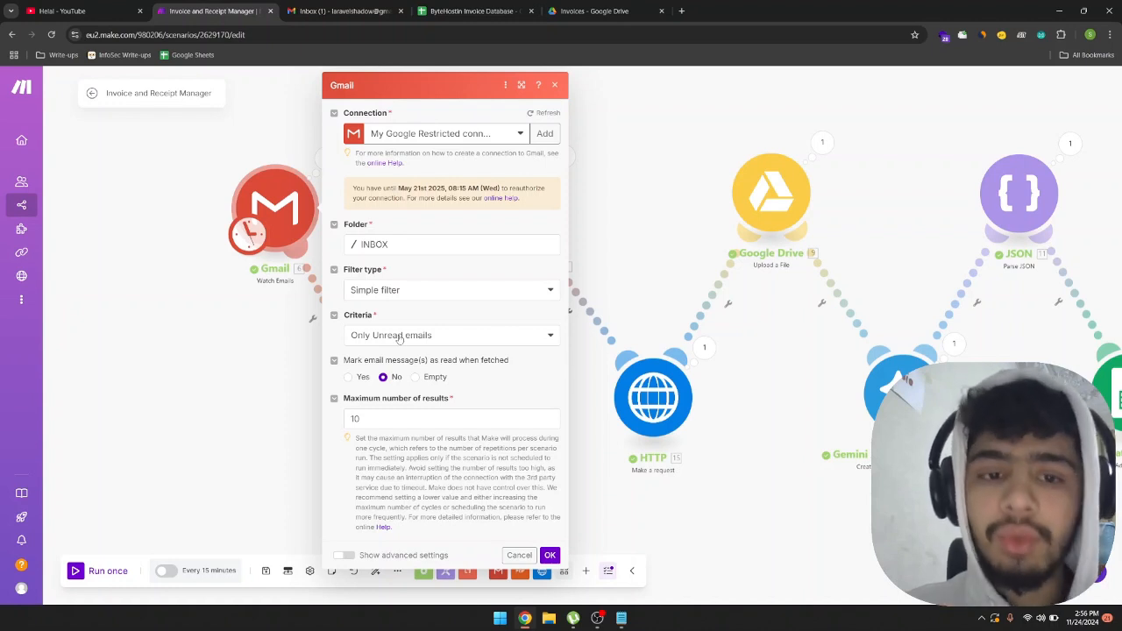
left_click(349, 377)
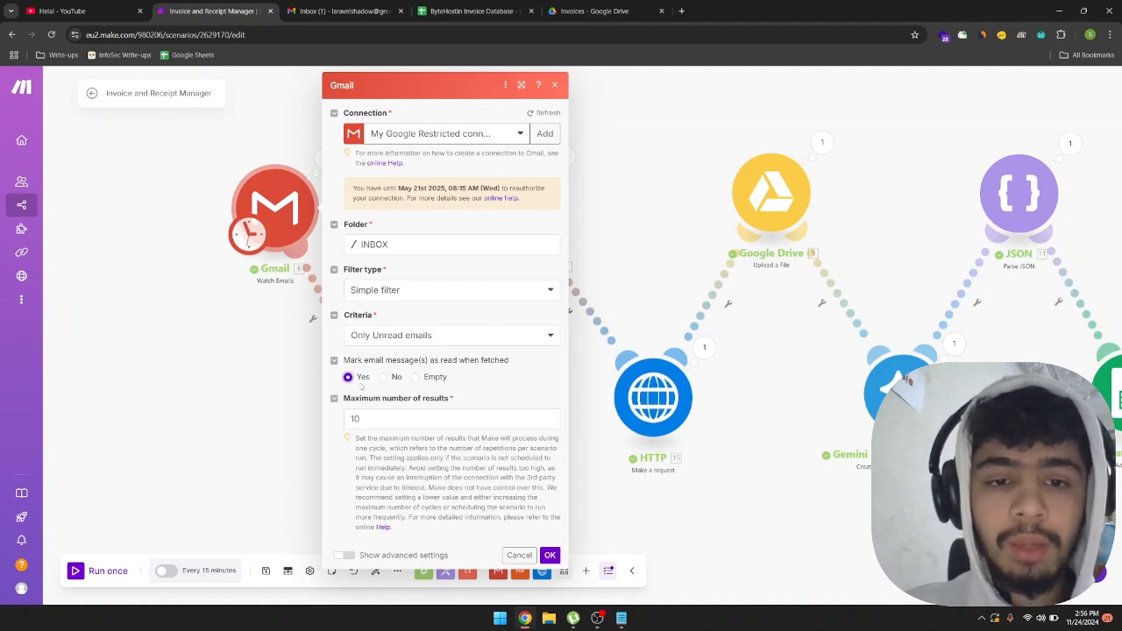
left_click(341, 10)
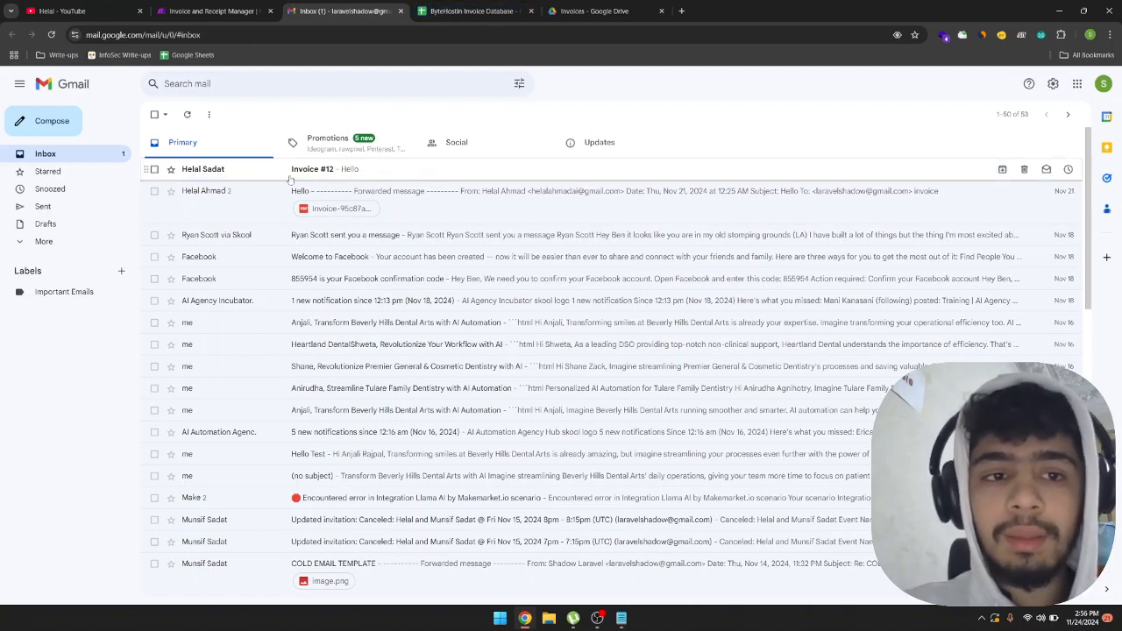
left_click(232, 12)
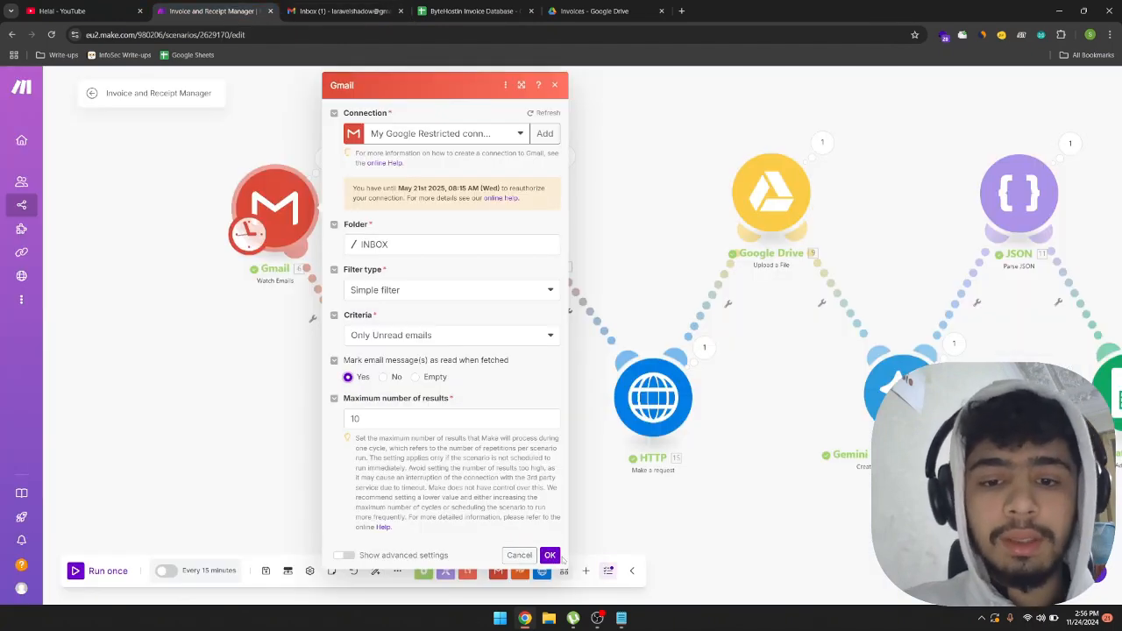
left_click(549, 556)
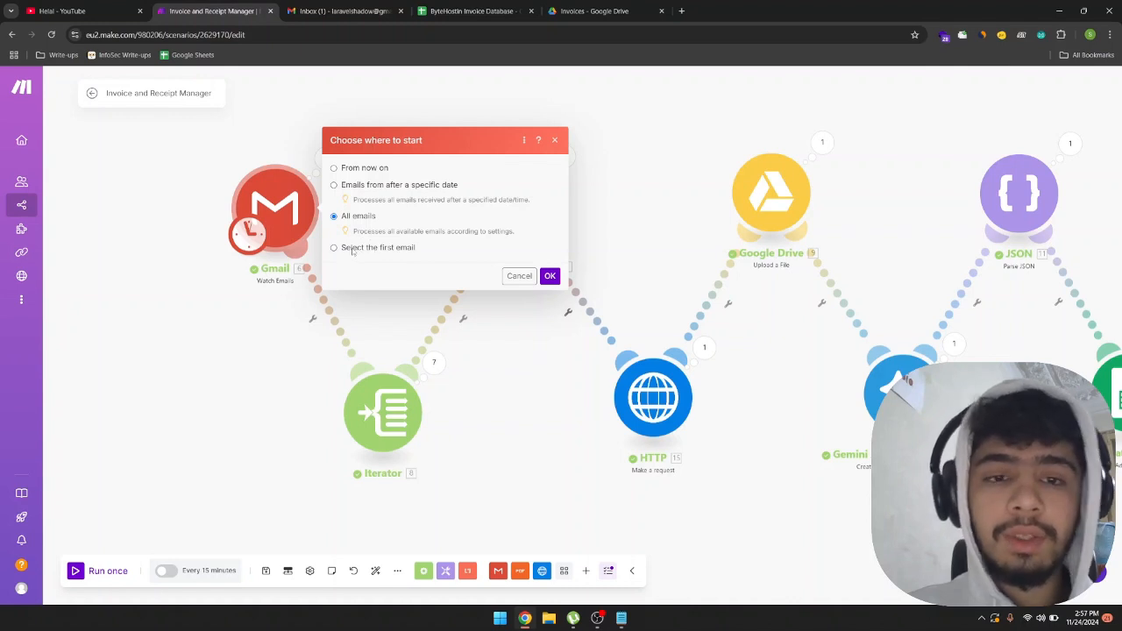
left_click(550, 275)
Select all files in the Google Drive Invoices folder to count them, and check the existing rows in the ByteHostin Invoice Database sheet.
left_click_drag(557, 408, 464, 416)
left_click(583, 11)
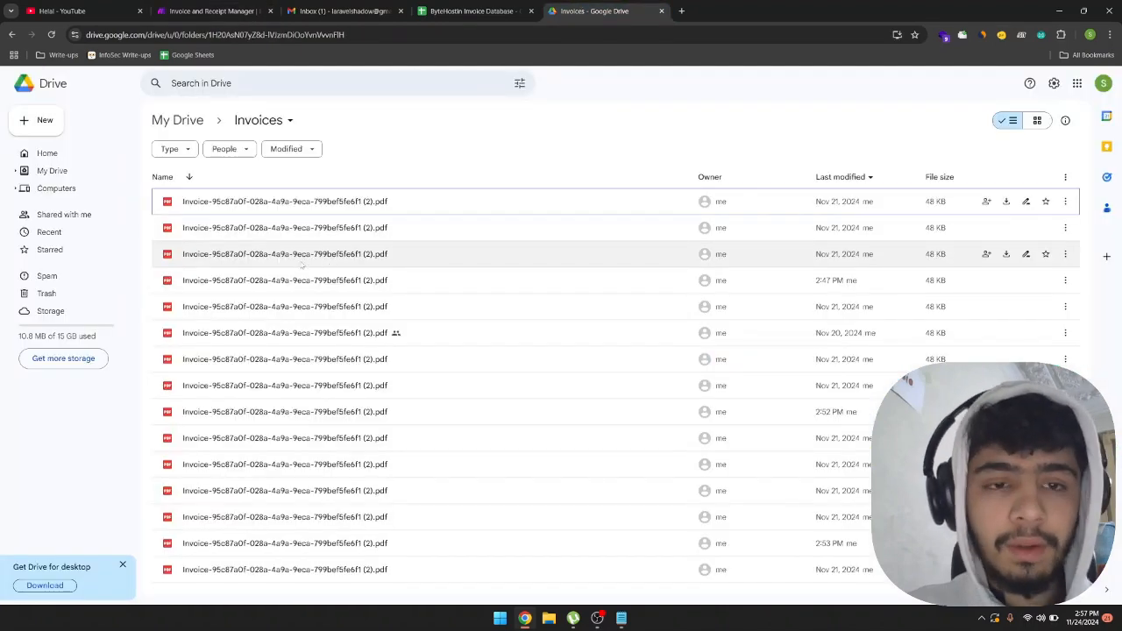
key("ctrl+a")
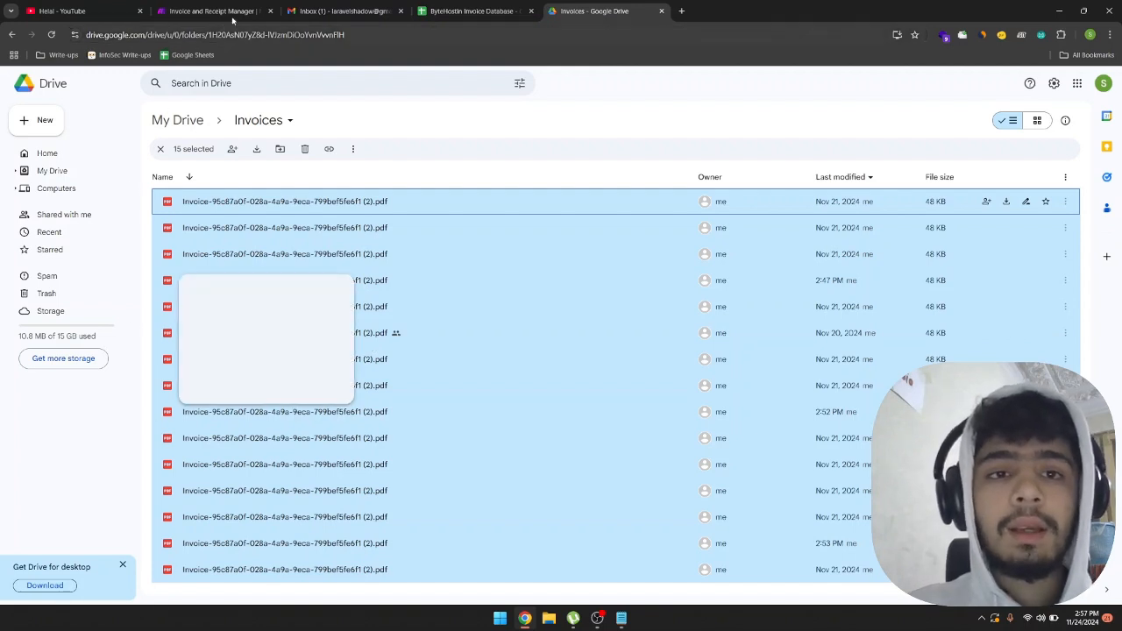
left_click(448, 11)
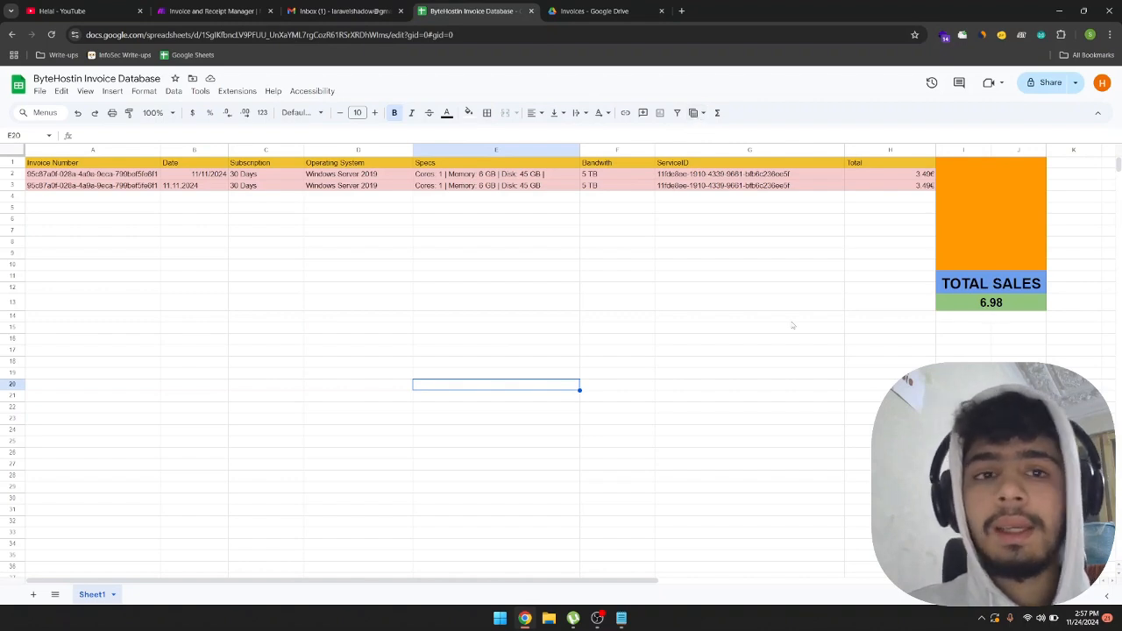
Switch back to the Make scenario, run it once, and follow the execution through to the Google Sheets module.
left_click(210, 11)
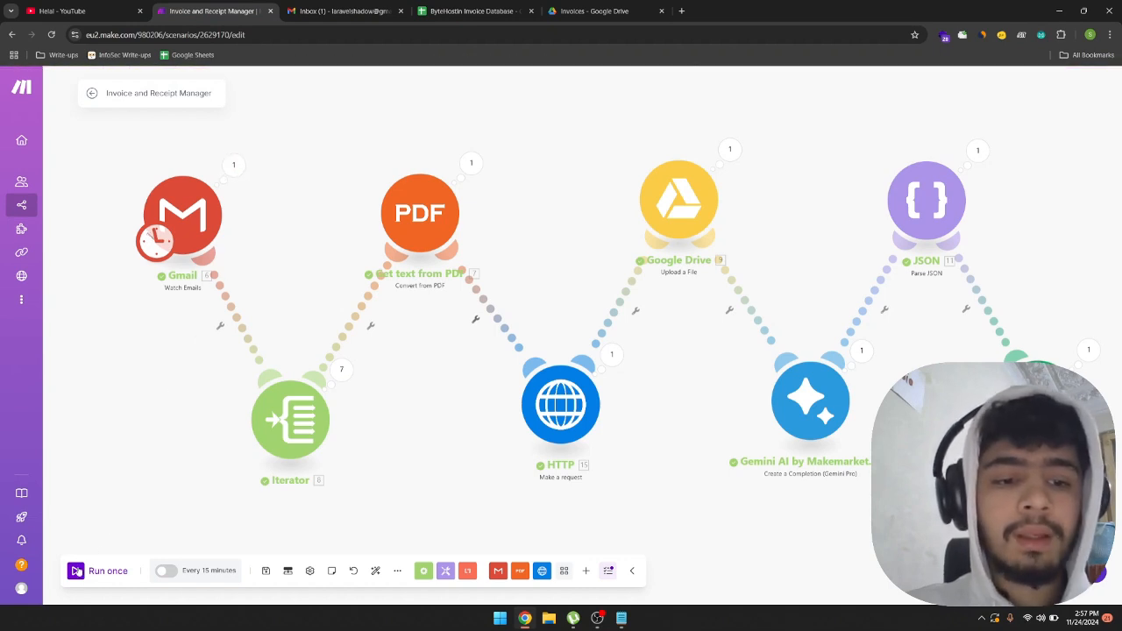
left_click(76, 571)
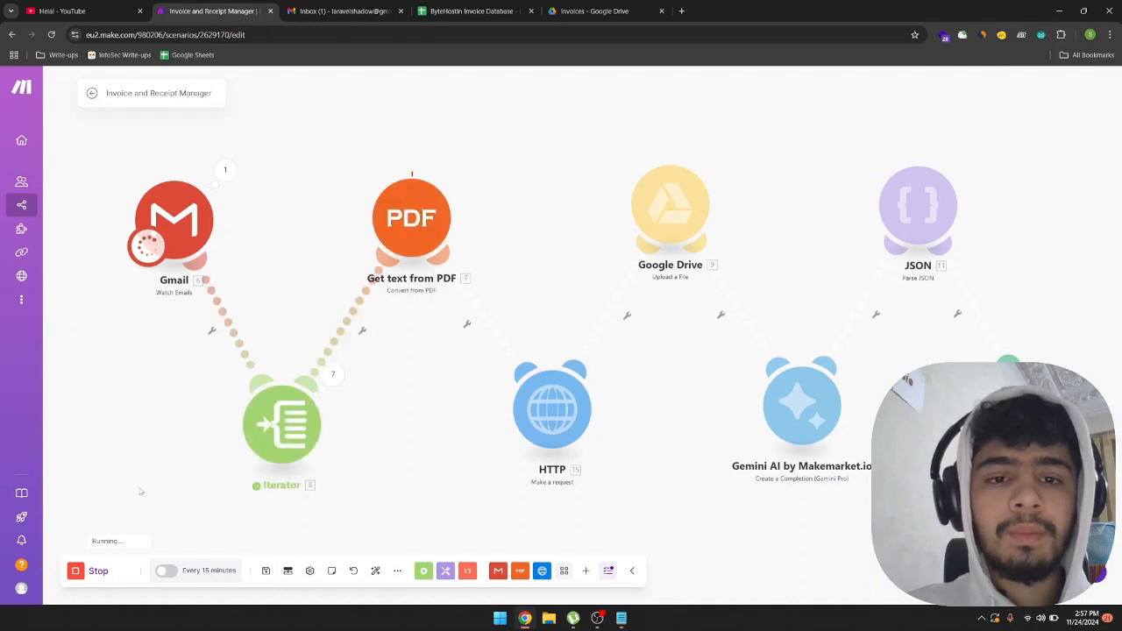
left_click_drag(397, 439, 275, 439)
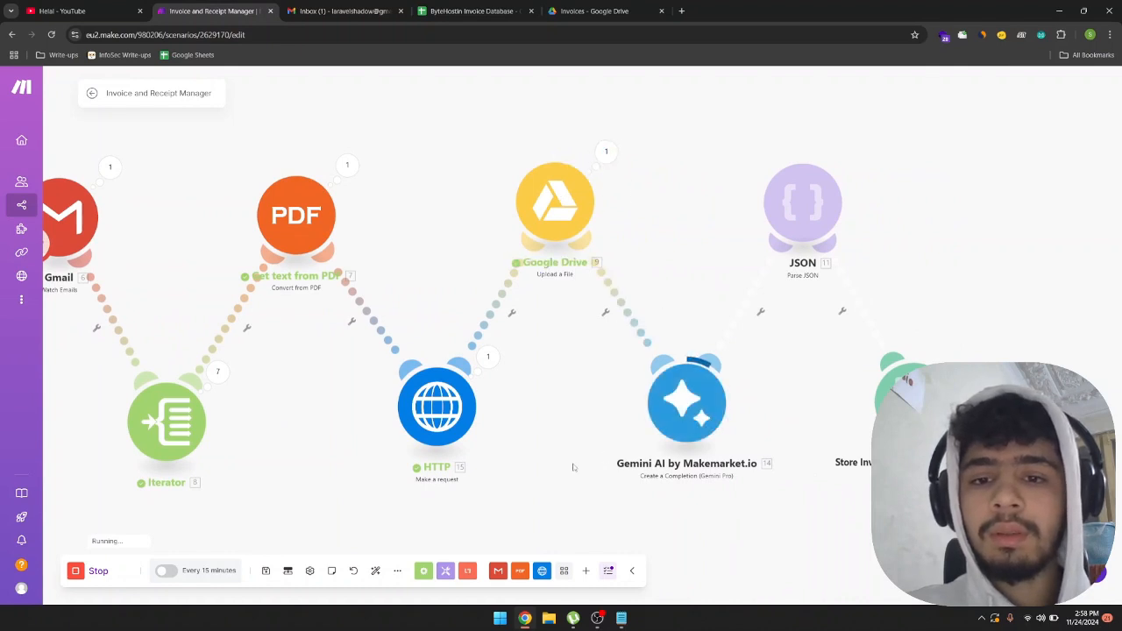
left_click_drag(574, 468, 478, 469)
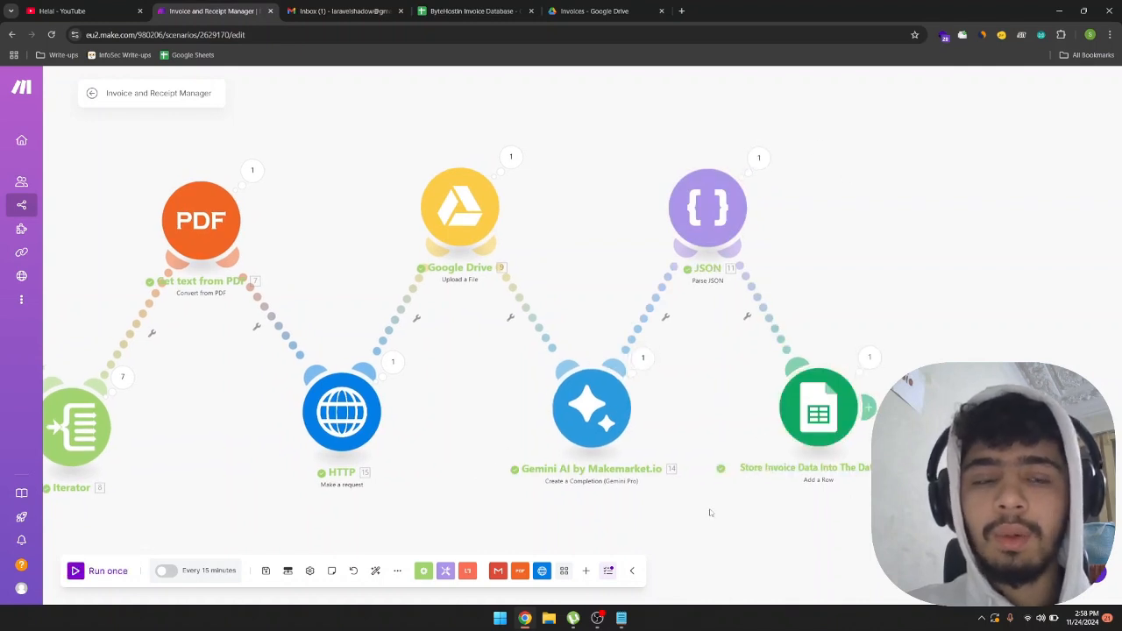
left_click_drag(716, 514, 734, 511)
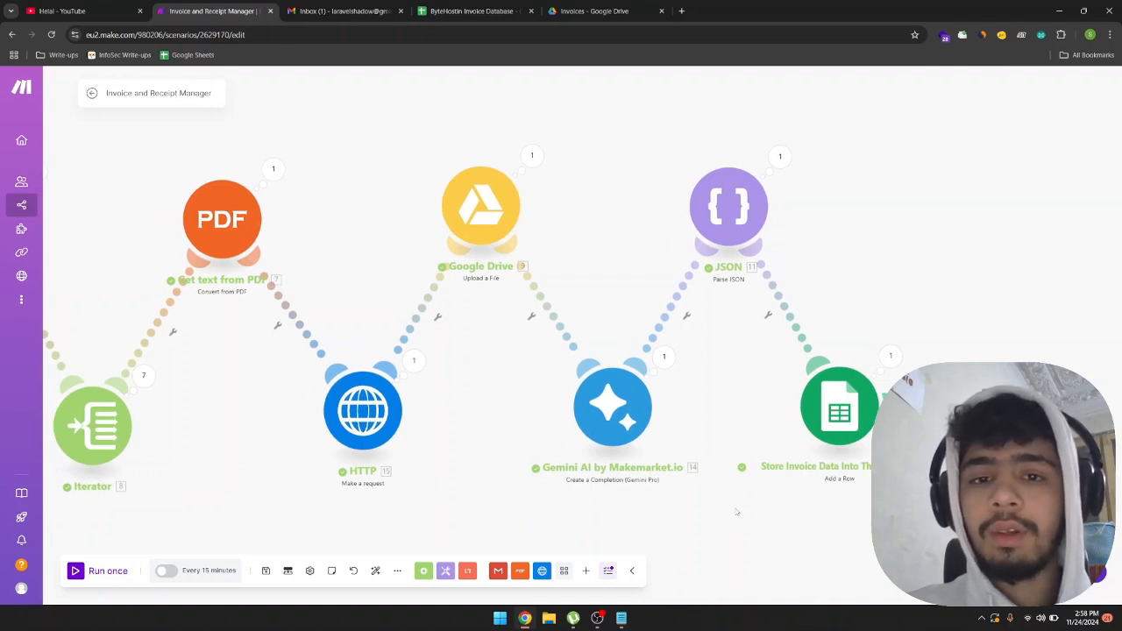
Check the Google Drive Invoices folder by selecting all its files, and examine the ByteHostin Invoice Database sheet for the newly recorded invoice.
left_click(596, 13)
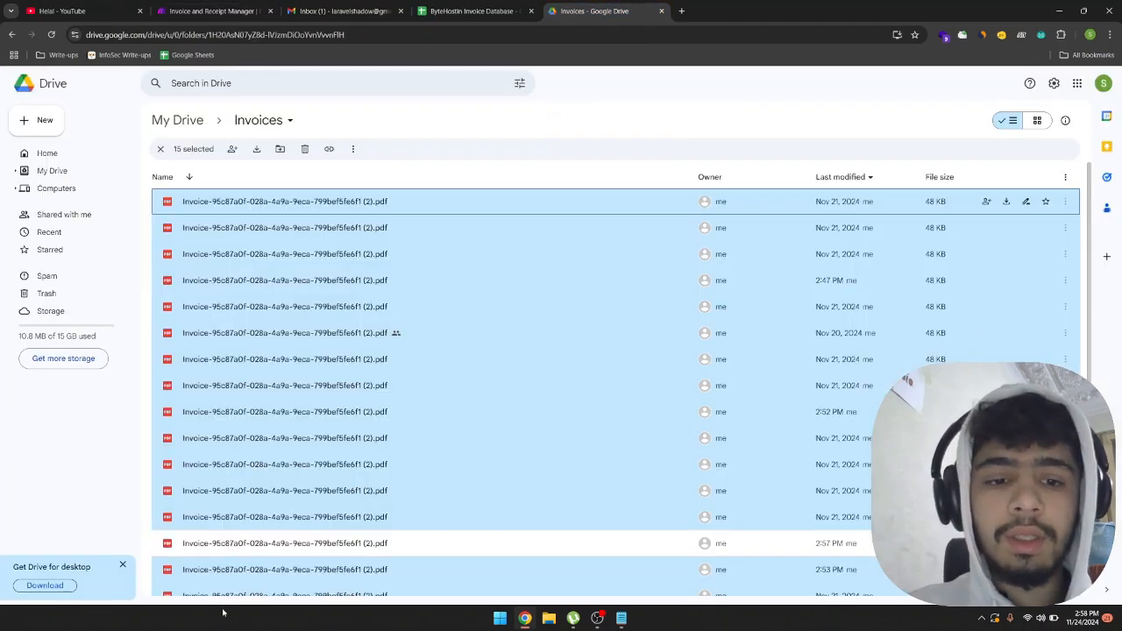
left_click(435, 529, "ctrl")
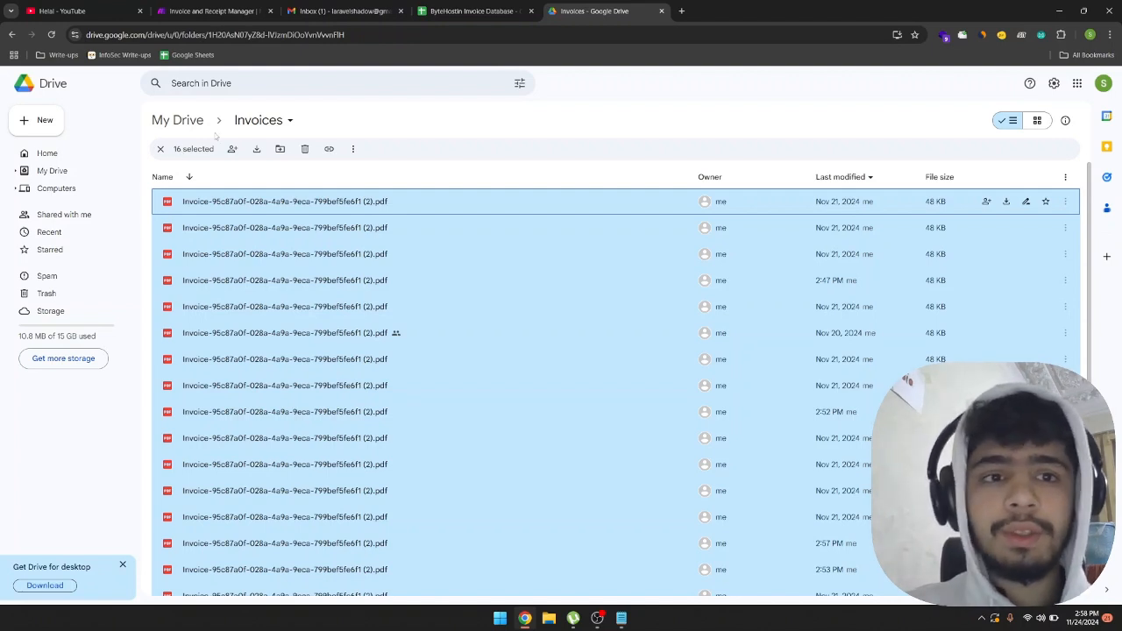
left_click(454, 11)
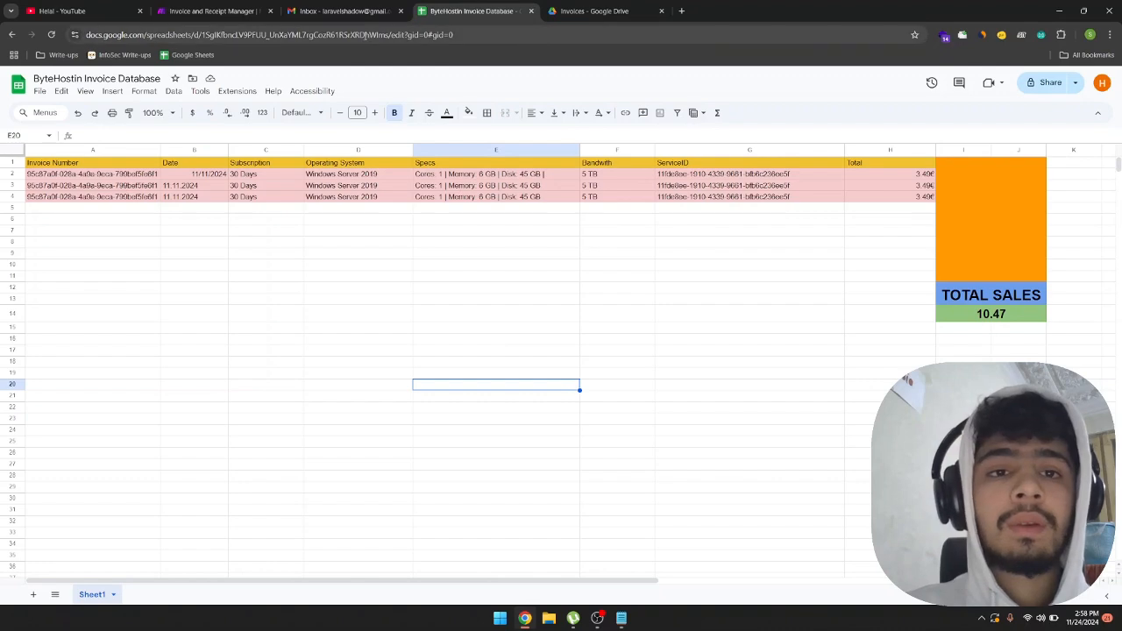
Look over the Gmail inbox, switch back to the Make scenario, and review the Gmail Watch Emails module's folder, filter and mark-as-read settings.
mouse_move(357, 24)
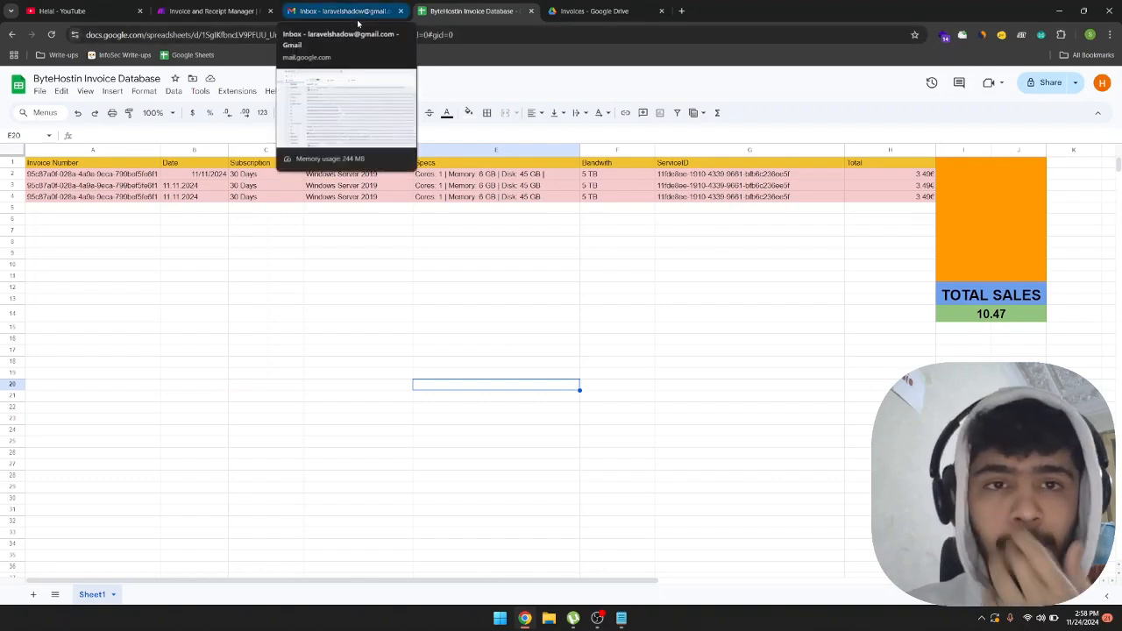
left_click(357, 23)
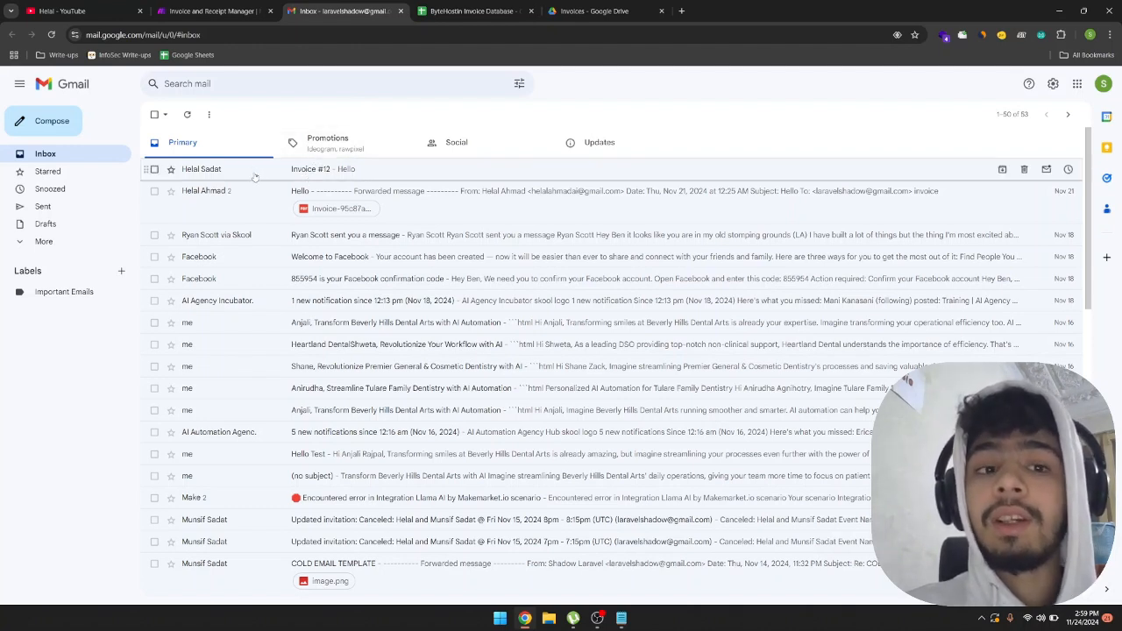
left_click(220, 12)
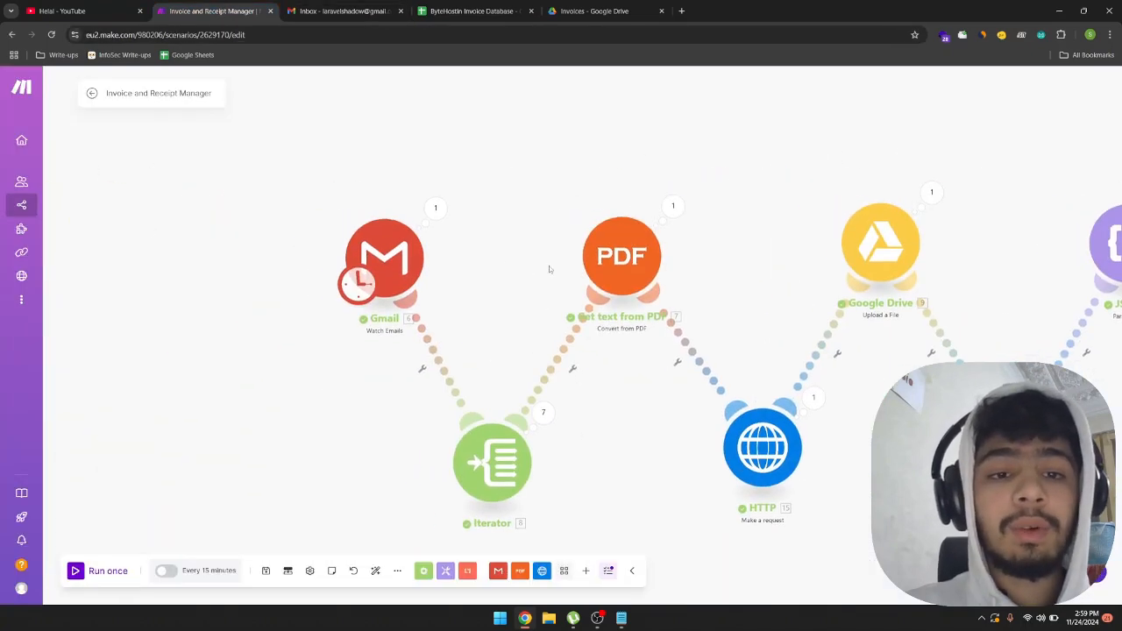
left_click(412, 275)
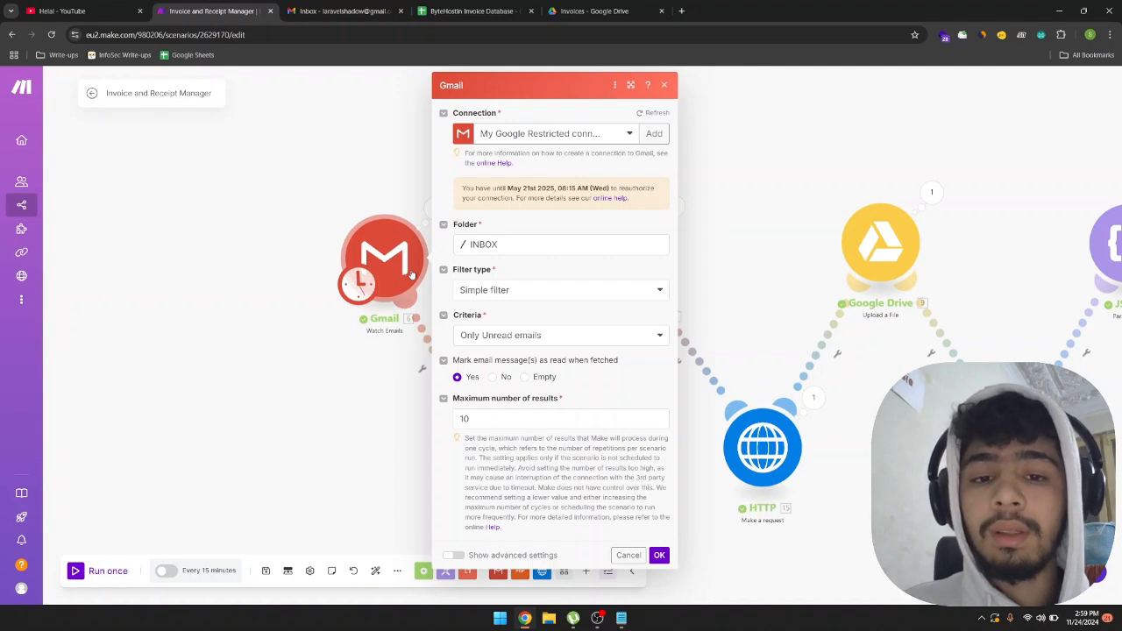
left_click(251, 419)
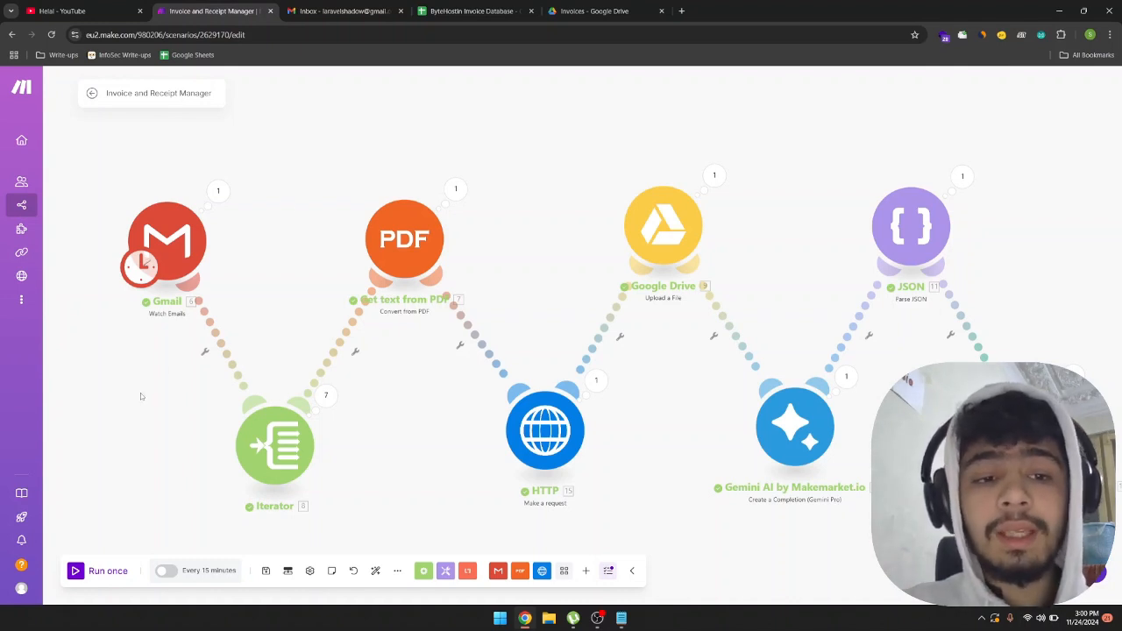
left_click_drag(141, 394, 146, 401)
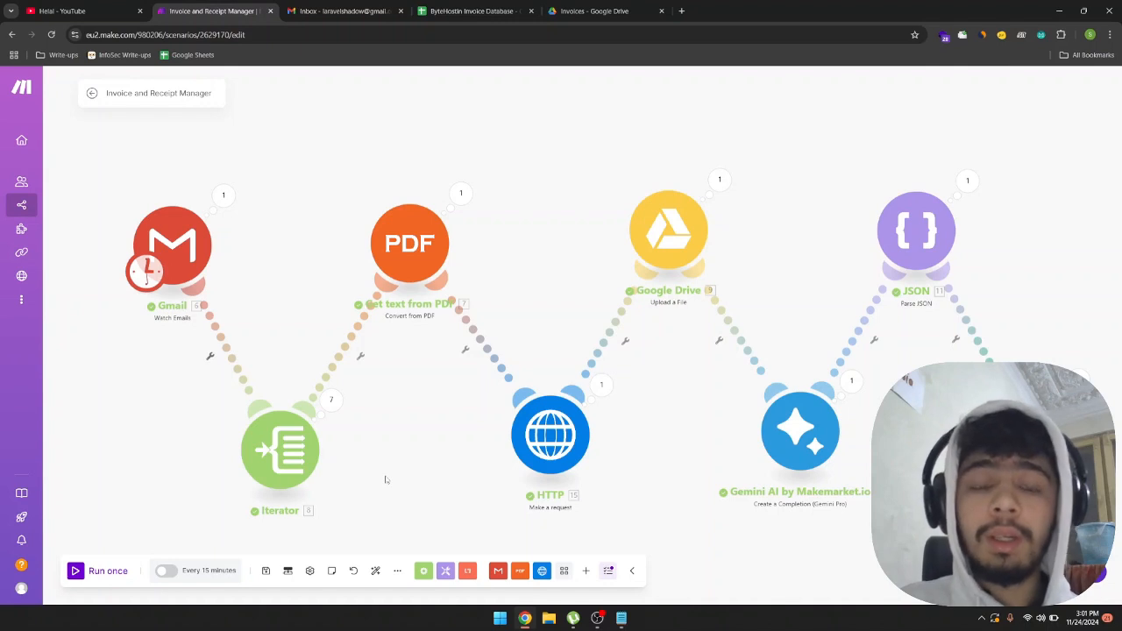
left_click_drag(399, 444, 386, 444)
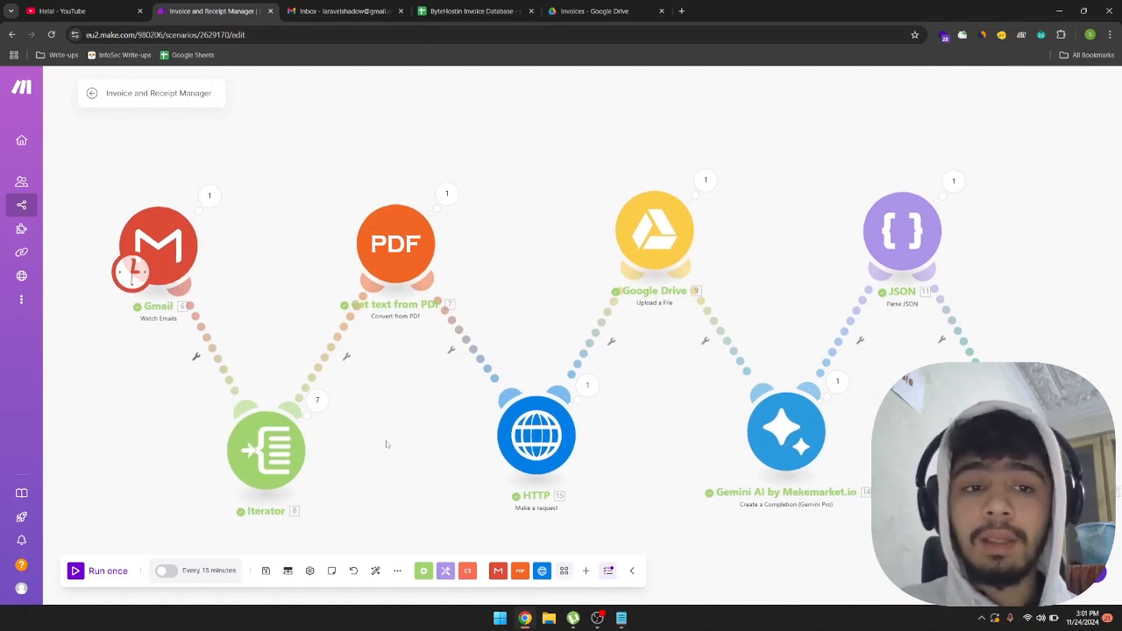